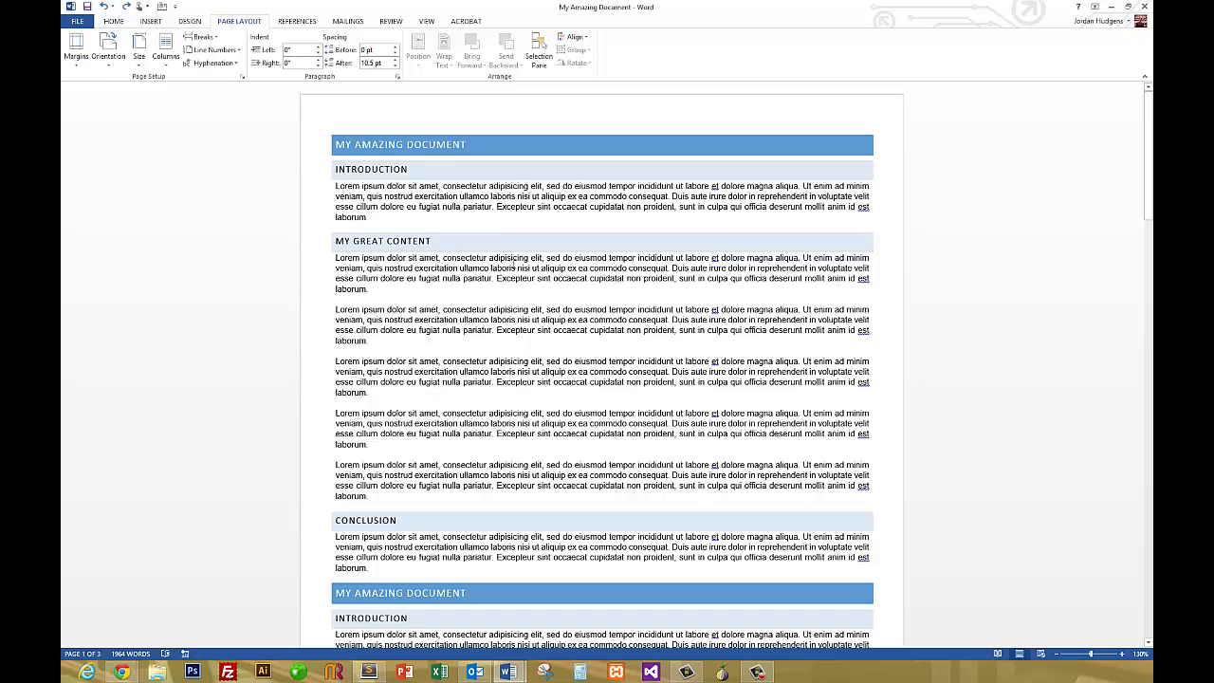
Step: Apply the Normal margin preset to the document, with 1" margins on all four sides
{"action": "left_click", "coordinate": [113, 21]}
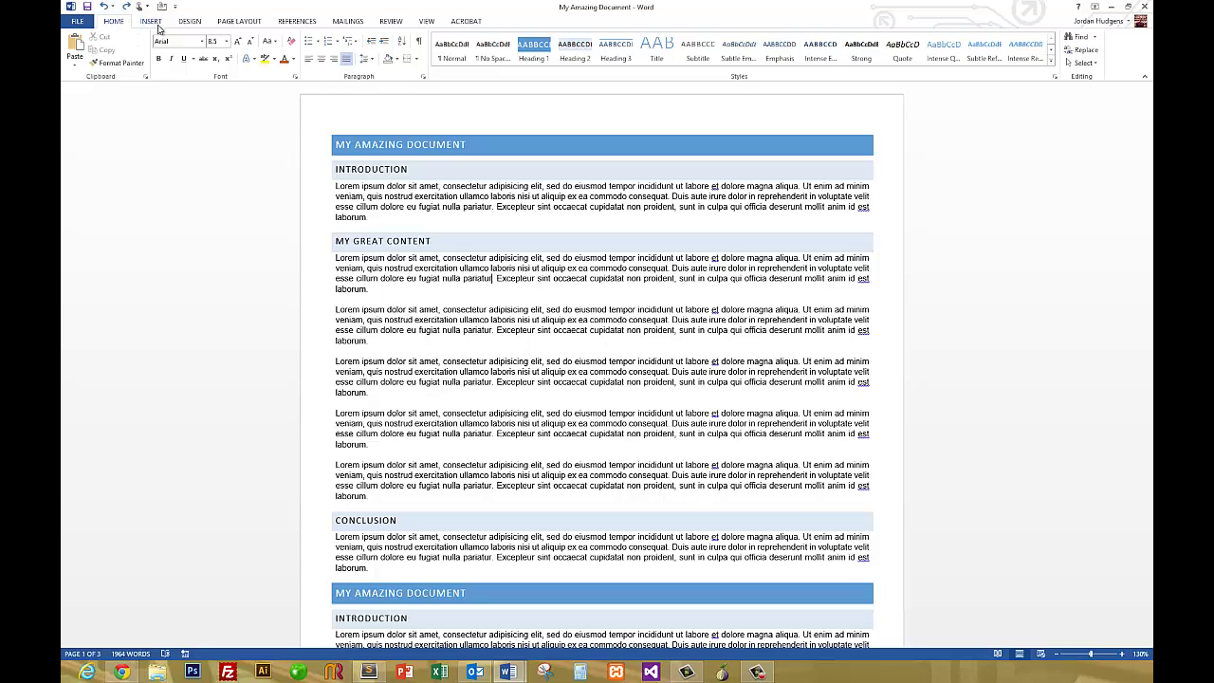
{"action": "left_click", "coordinate": [240, 21]}
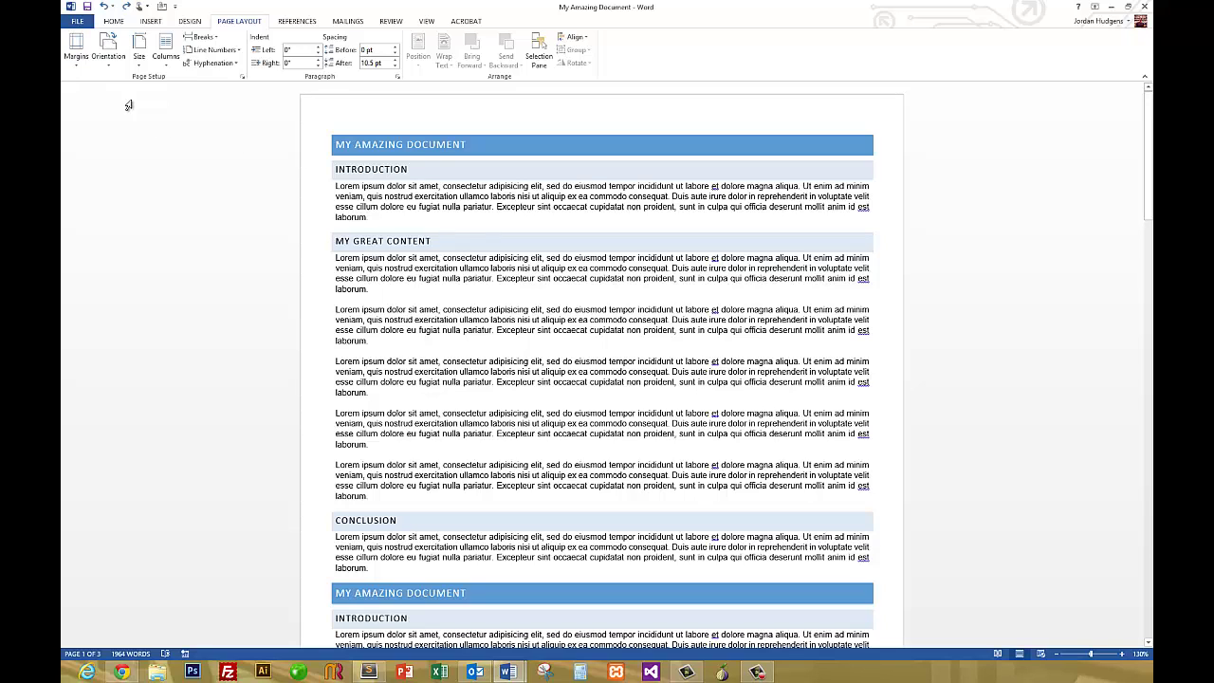
{"action": "left_click", "coordinate": [78, 64]}
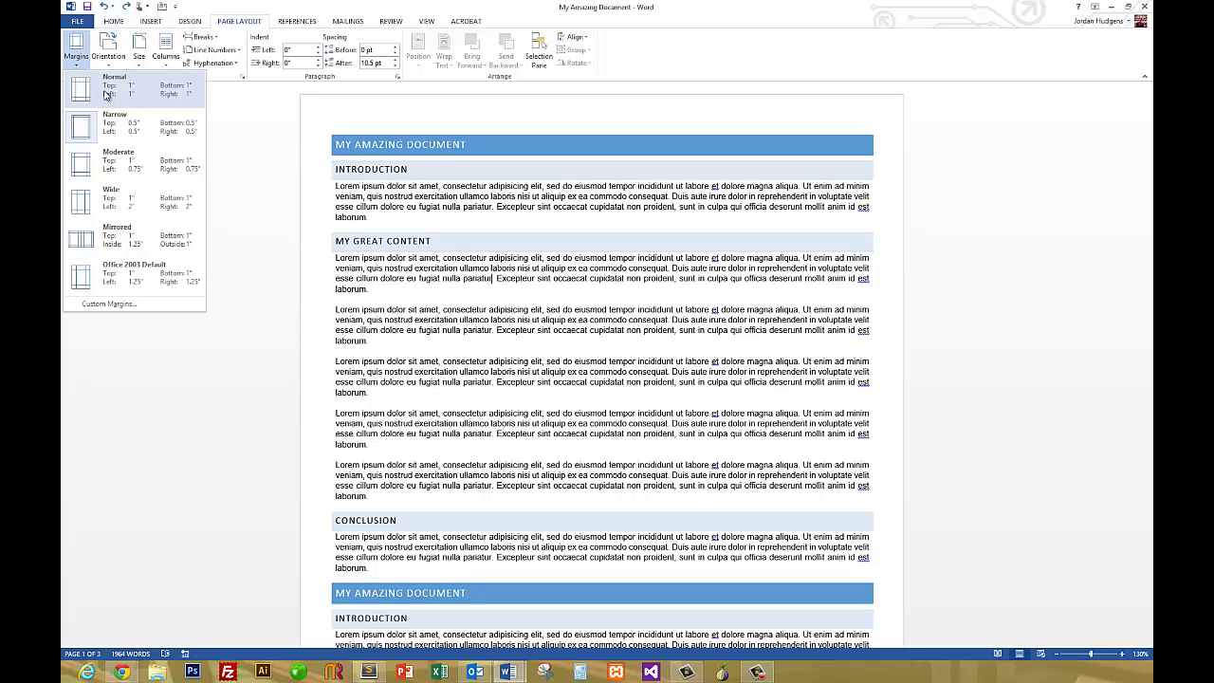
{"action": "left_click", "coordinate": [103, 95]}
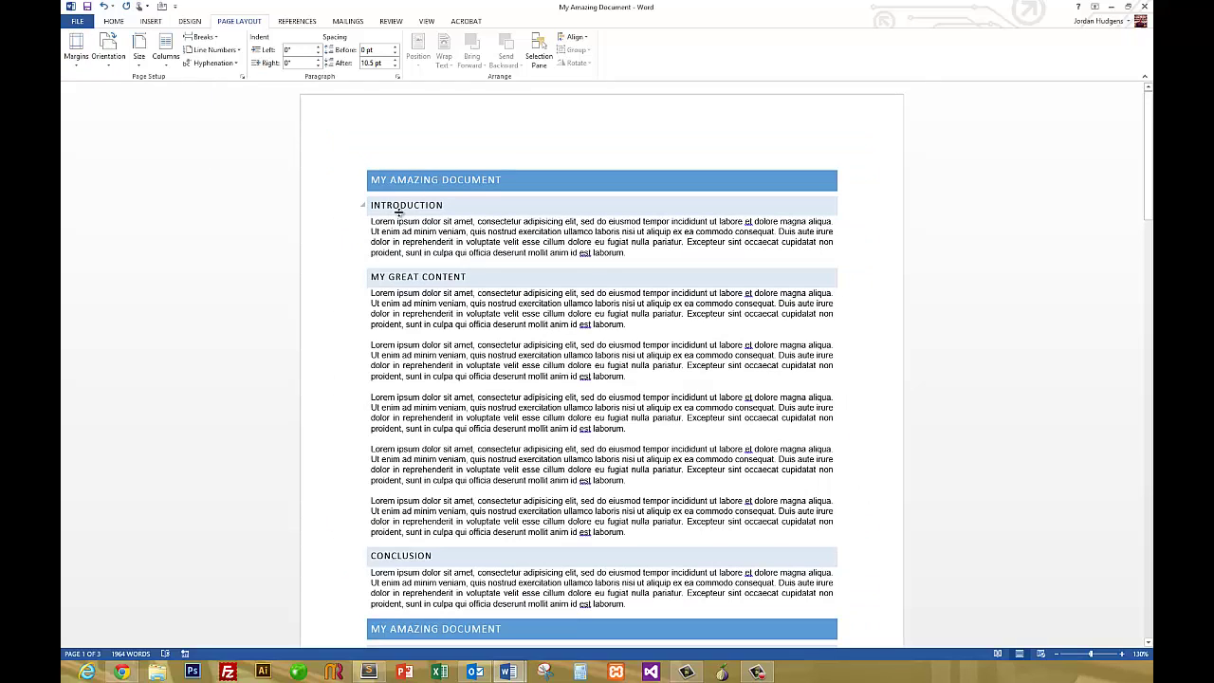
Step: Try the Mirrored margin preset on the document and switch the margins to the Narrow preset
{"action": "left_click", "coordinate": [78, 59]}
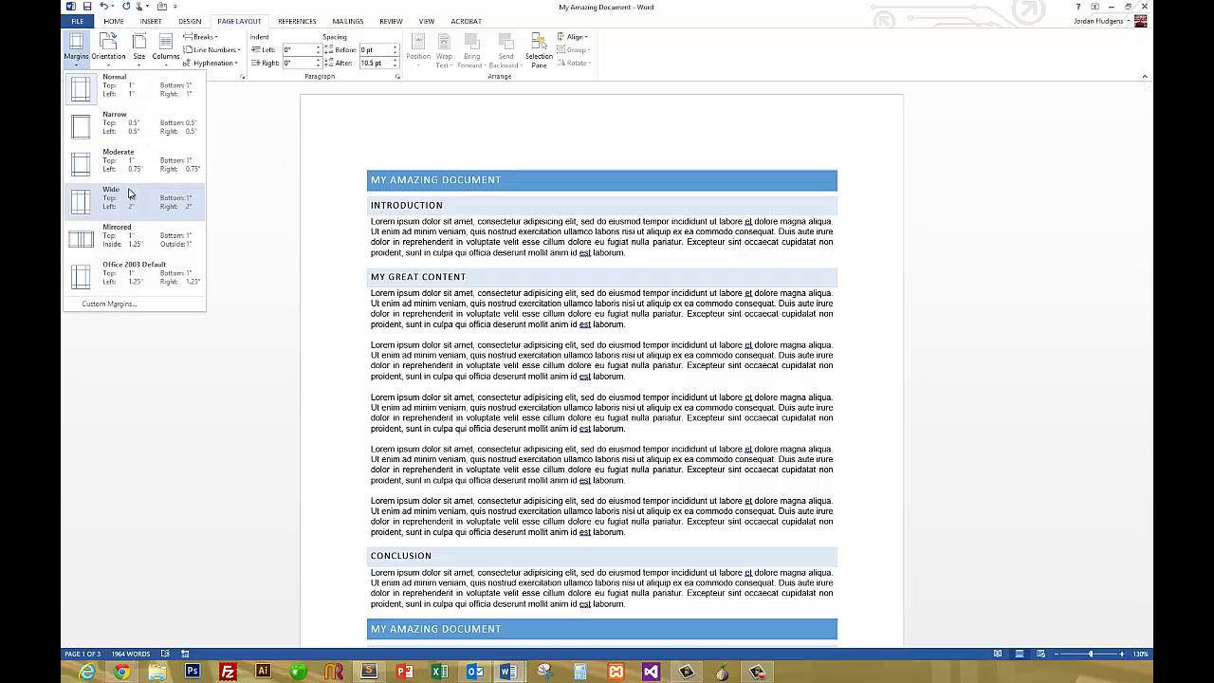
{"action": "left_click", "coordinate": [130, 228]}
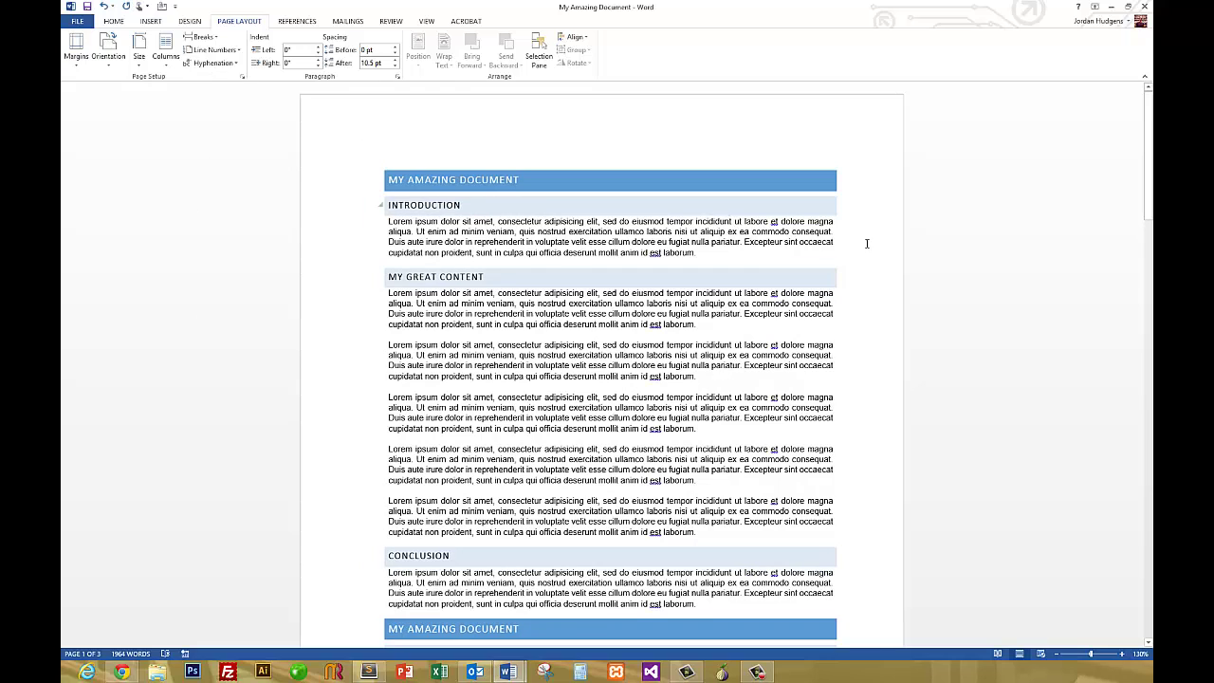
{"action": "left_click", "coordinate": [76, 49]}
{"action": "left_click", "coordinate": [108, 123]}
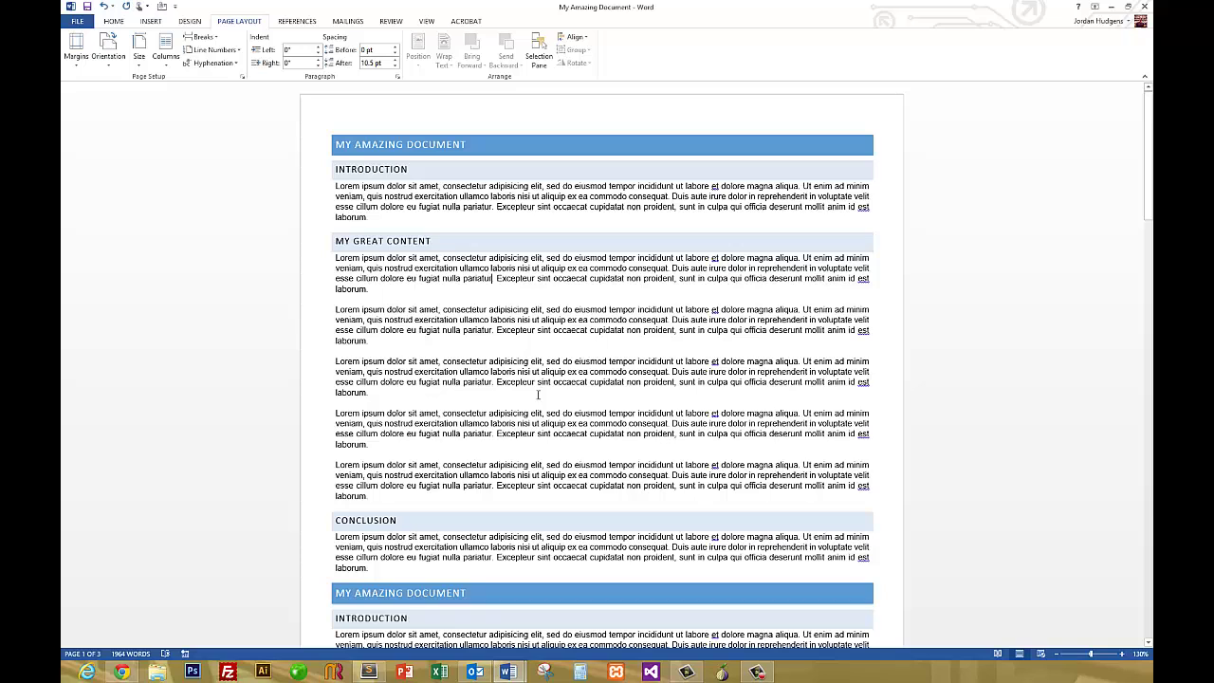
Step: Change the document margins from Narrow to the Normal preset and check how the text flows across the pages
{"action": "left_click", "coordinate": [88, 66]}
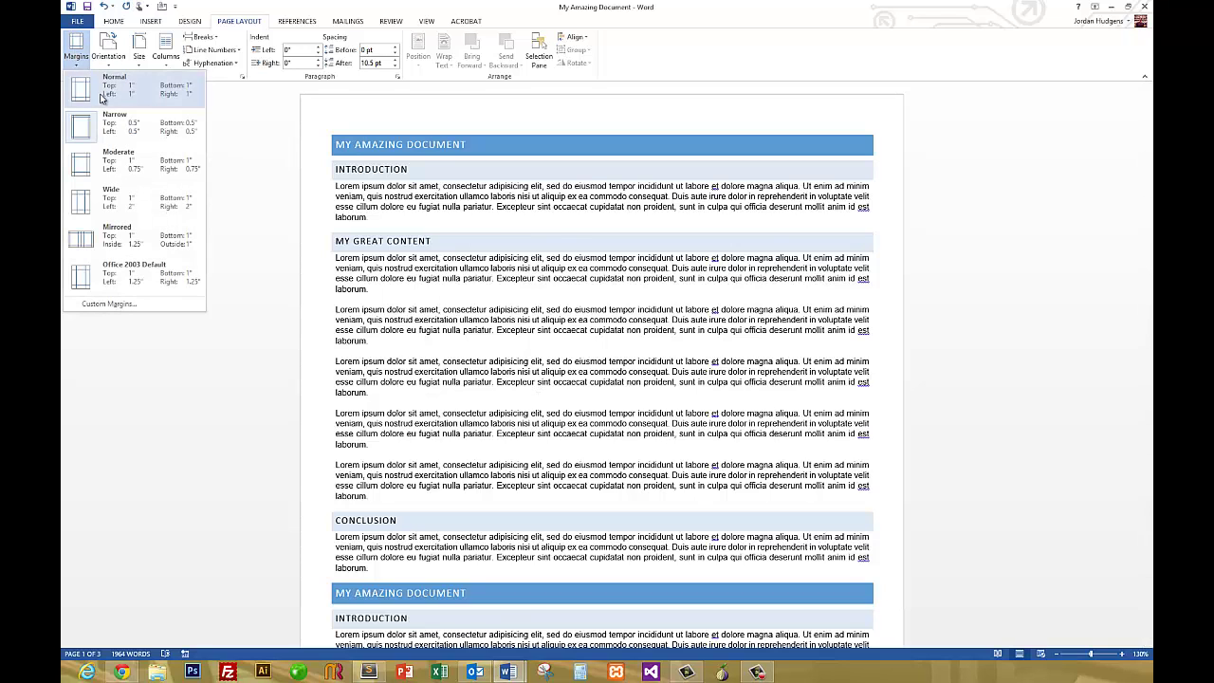
{"action": "left_click", "coordinate": [101, 90]}
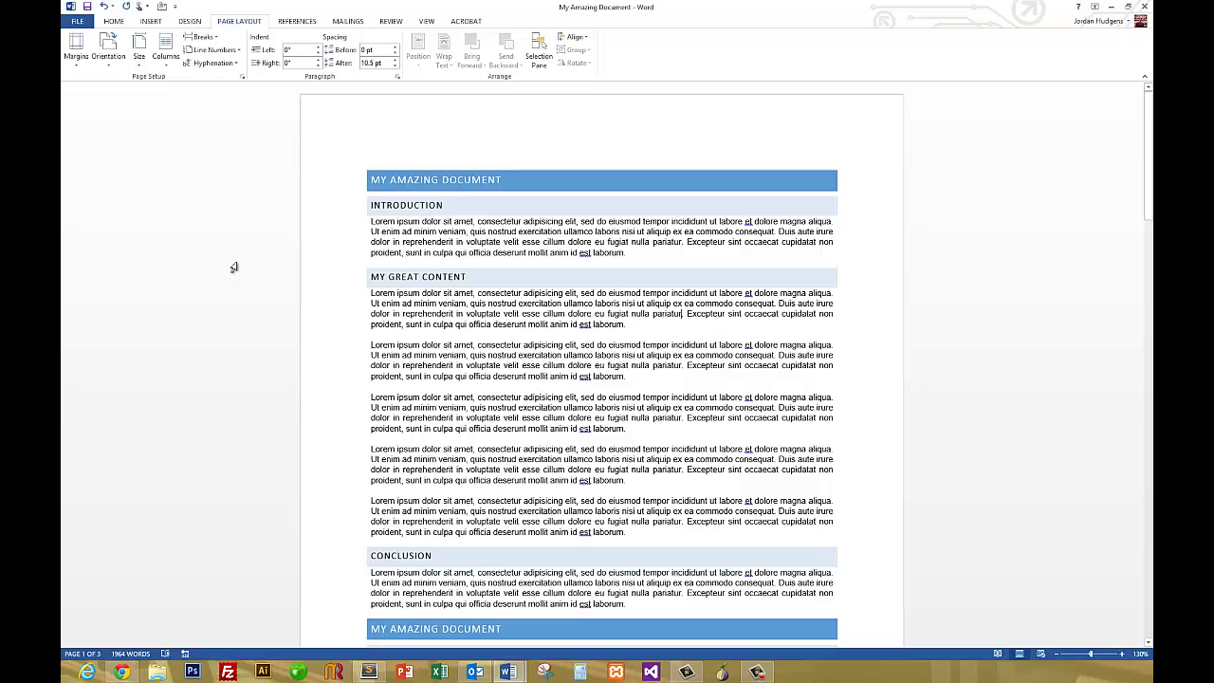
{"action": "scroll", "coordinate": [257, 221], "scroll_direction": "down", "scroll_amount": 2}
{"action": "scroll", "coordinate": [257, 221], "scroll_direction": "down", "scroll_amount": 5}
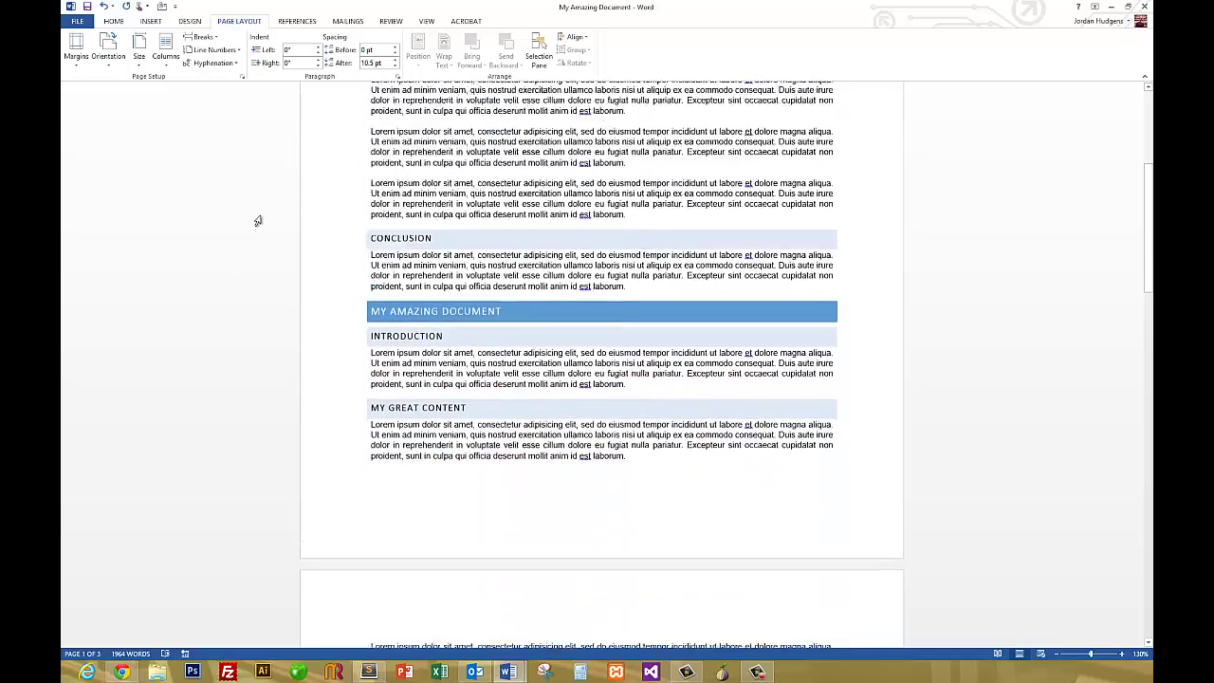
{"action": "scroll", "coordinate": [258, 223], "scroll_direction": "up", "scroll_amount": 7}
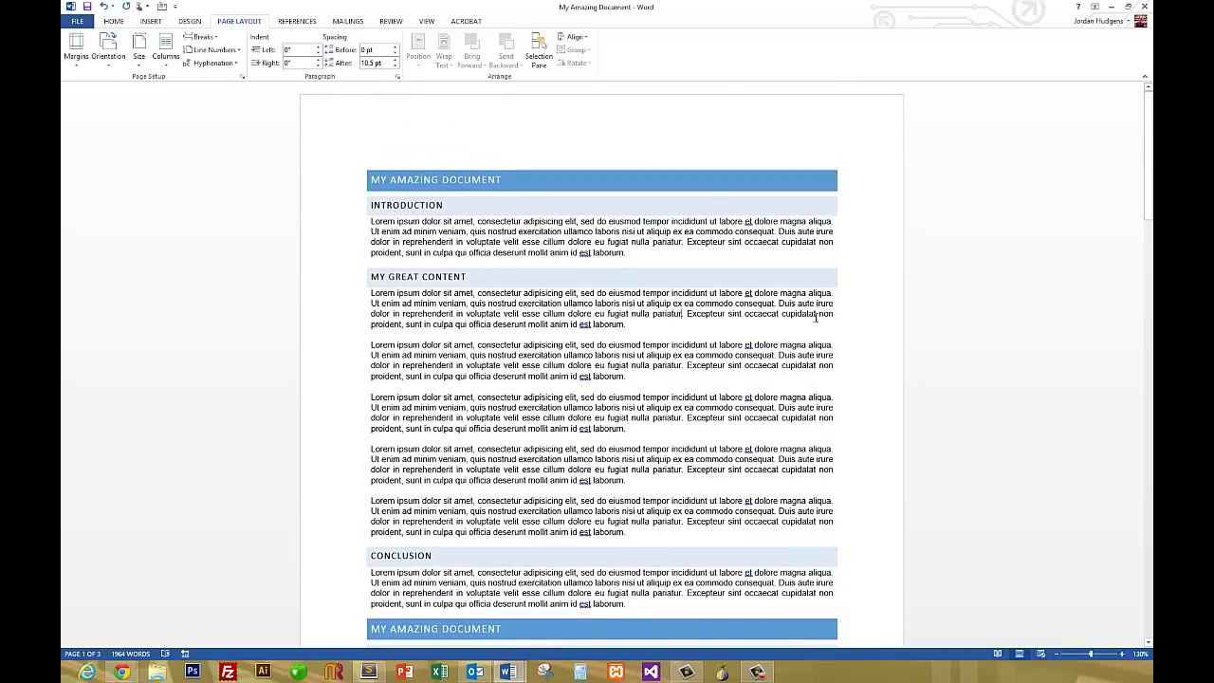
Step: Try the Landscape page orientation, review the pages in it, and set the orientation back to Portrait
{"action": "left_click", "coordinate": [112, 61]}
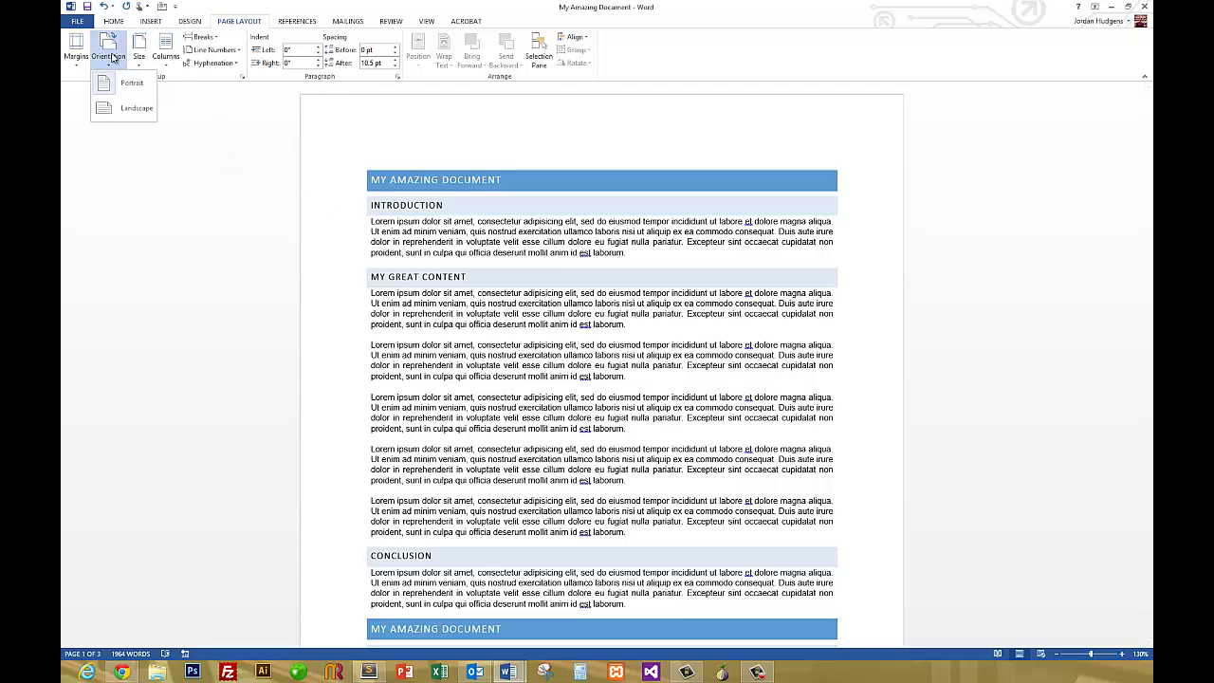
{"action": "left_click", "coordinate": [132, 110]}
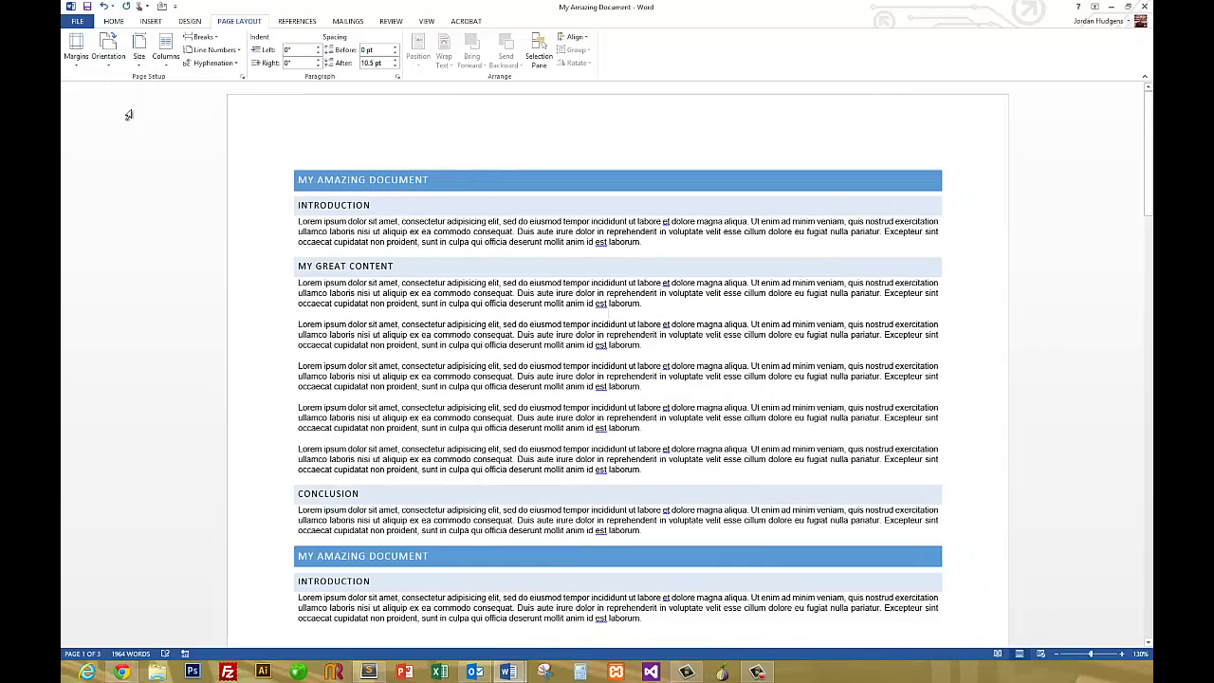
{"action": "scroll", "coordinate": [193, 167], "scroll_direction": "down", "scroll_amount": 3}
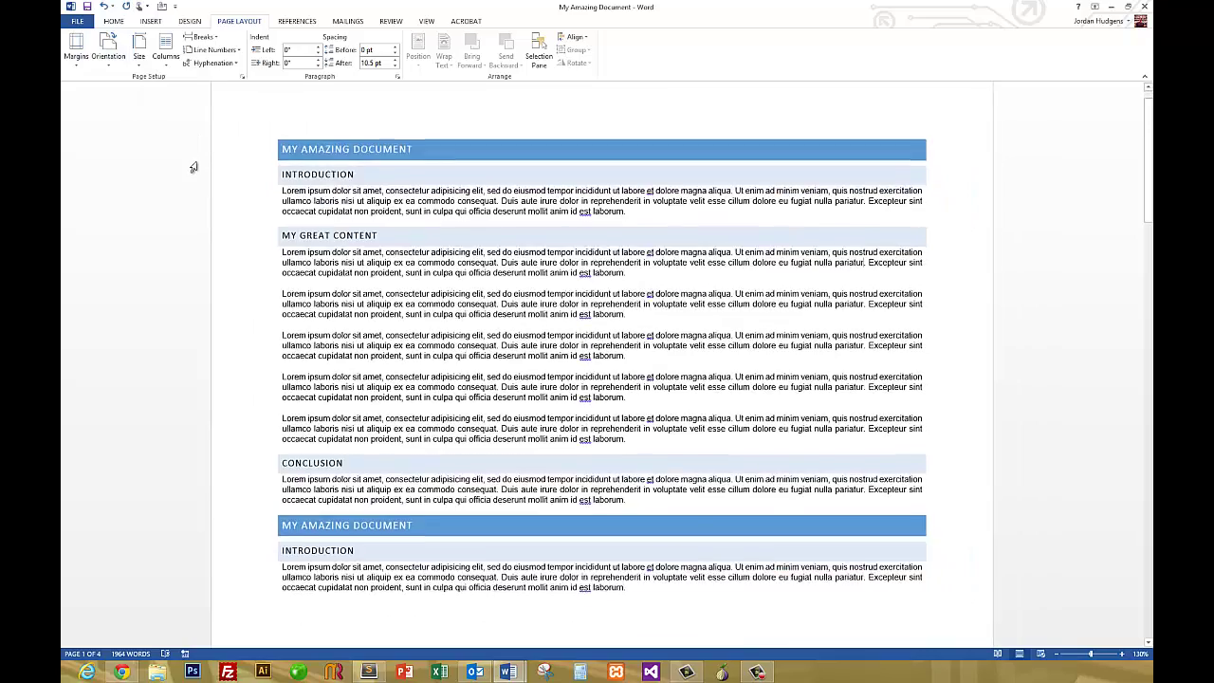
{"action": "scroll", "coordinate": [193, 166], "scroll_direction": "up", "scroll_amount": 3}
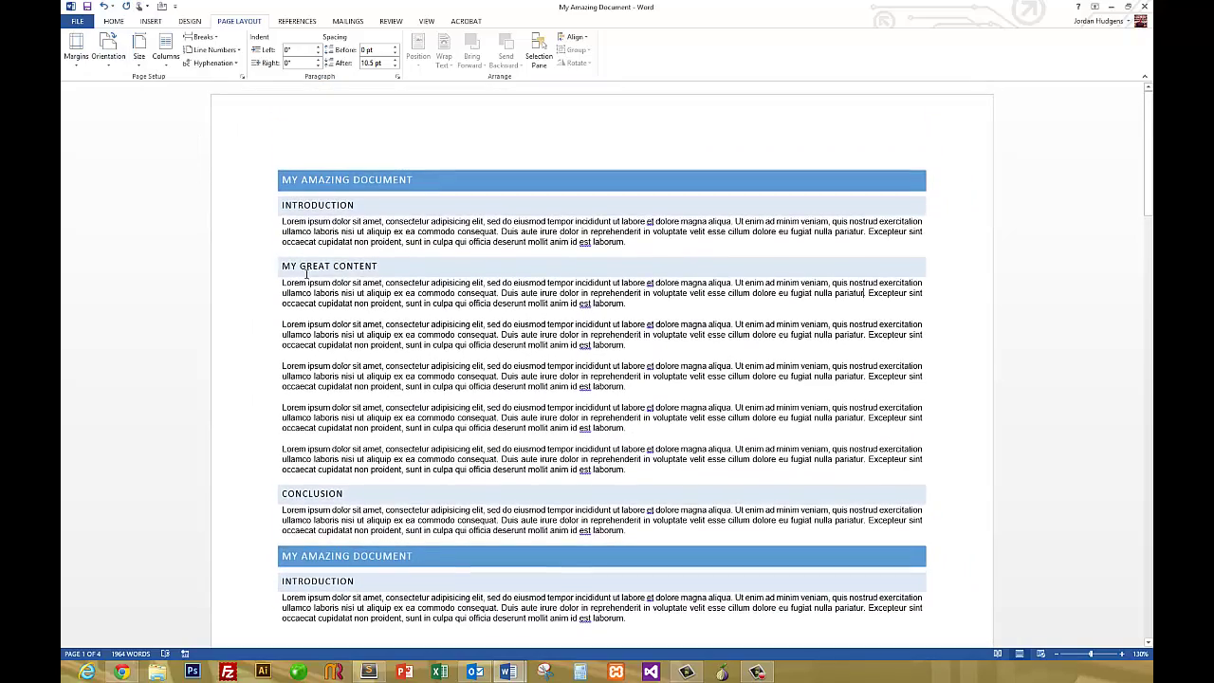
{"action": "scroll", "coordinate": [306, 274], "scroll_direction": "down", "scroll_amount": 20}
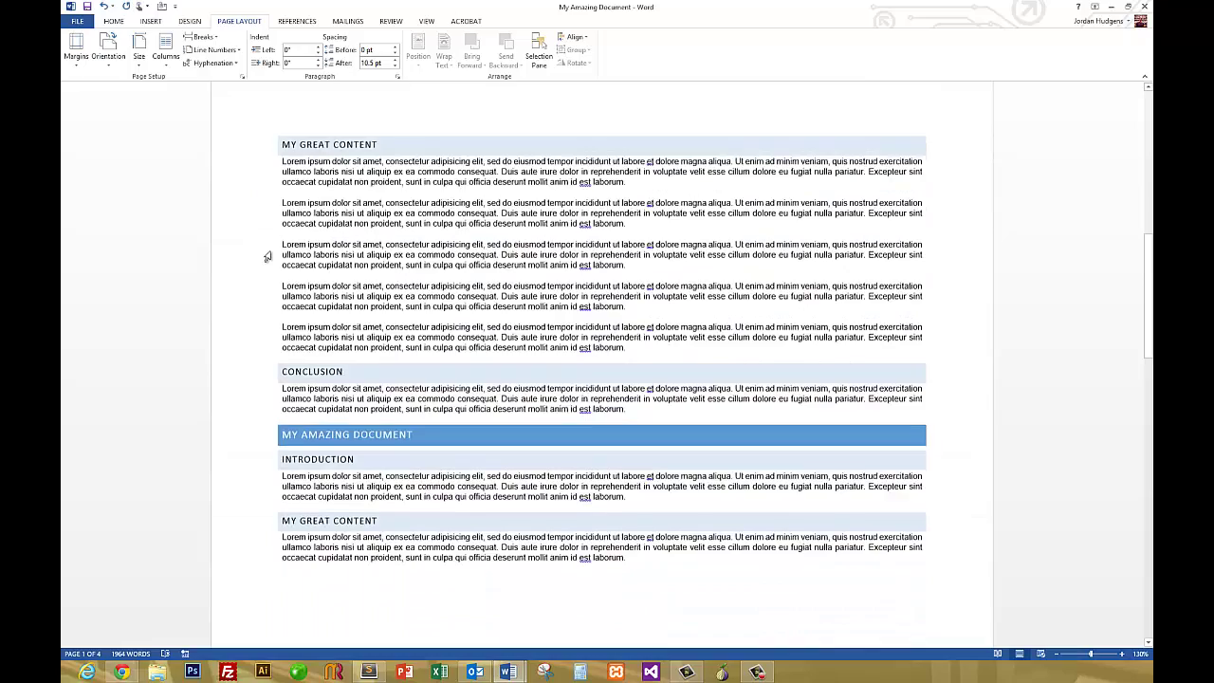
{"action": "scroll", "coordinate": [267, 256], "scroll_direction": "down", "scroll_amount": 20}
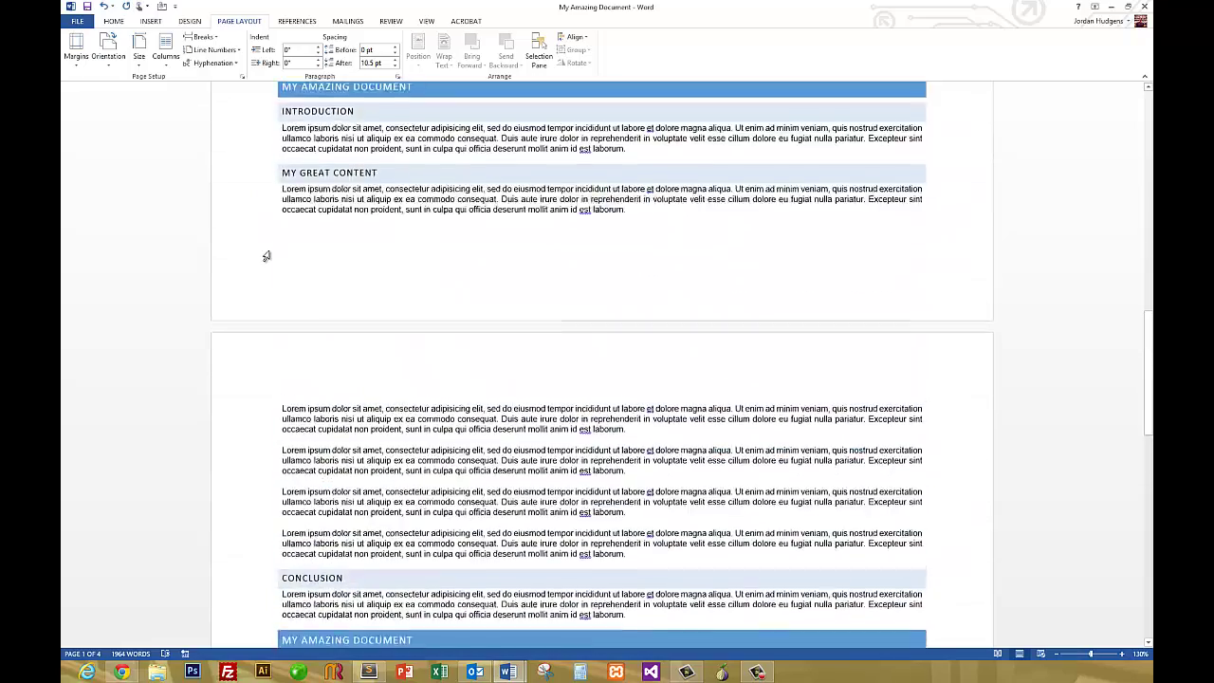
{"action": "scroll", "coordinate": [267, 256], "scroll_direction": "down", "scroll_amount": 20}
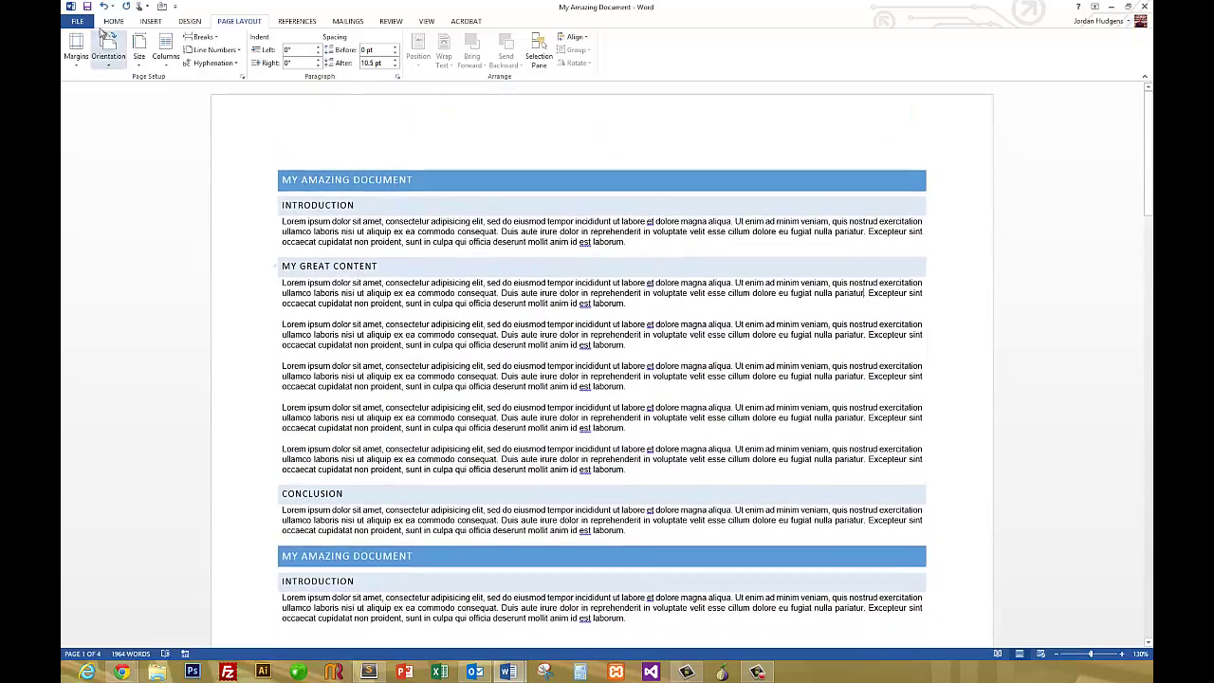
{"action": "left_click", "coordinate": [108, 45]}
{"action": "left_click", "coordinate": [113, 85]}
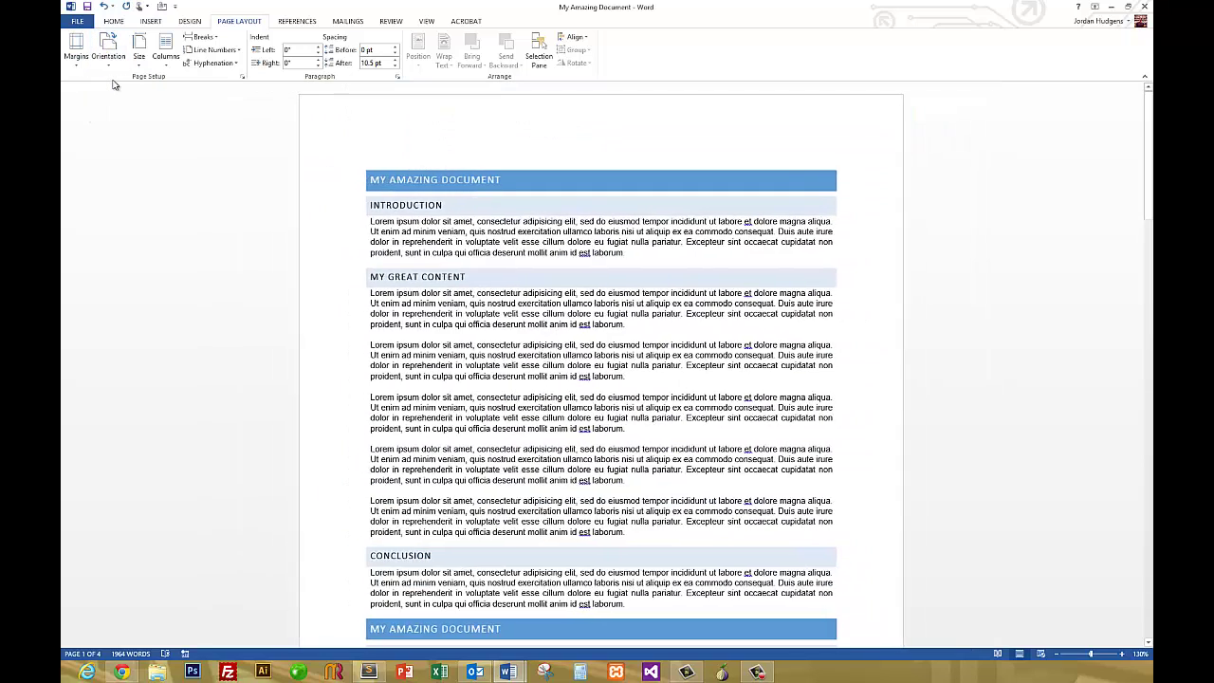
Step: Try the Envelope C5 paper size (6.38" x 9.02") on the document and undo the change
{"action": "left_click", "coordinate": [144, 60]}
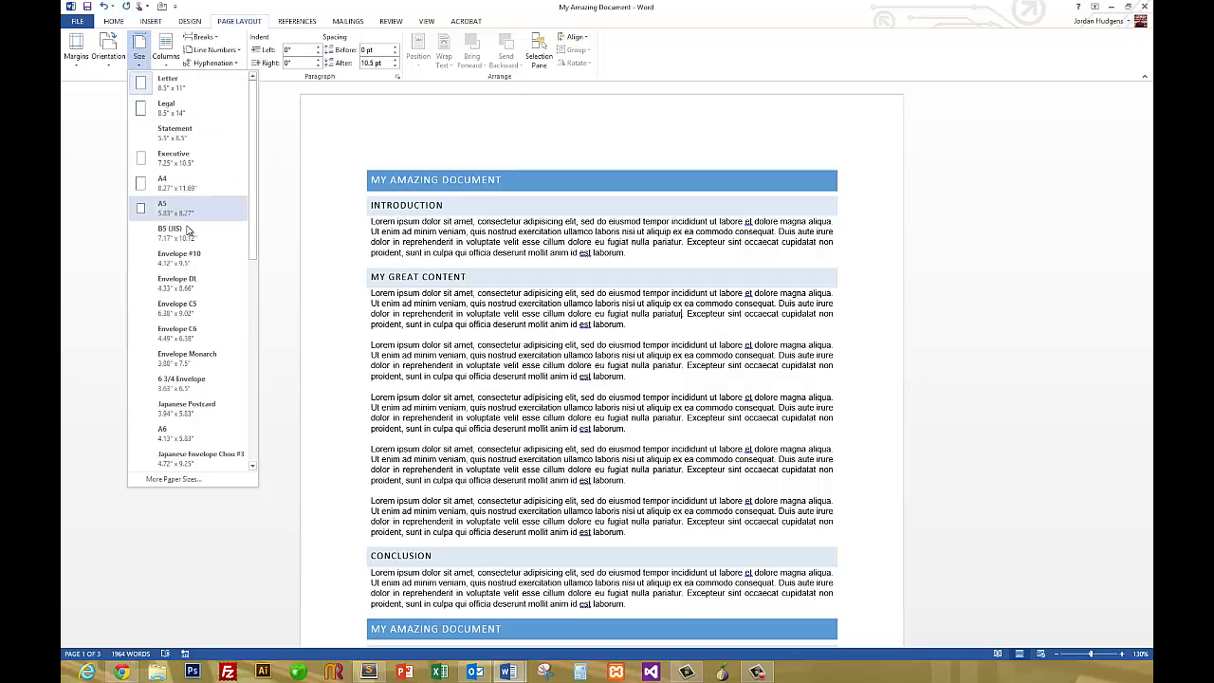
{"action": "left_click", "coordinate": [195, 308]}
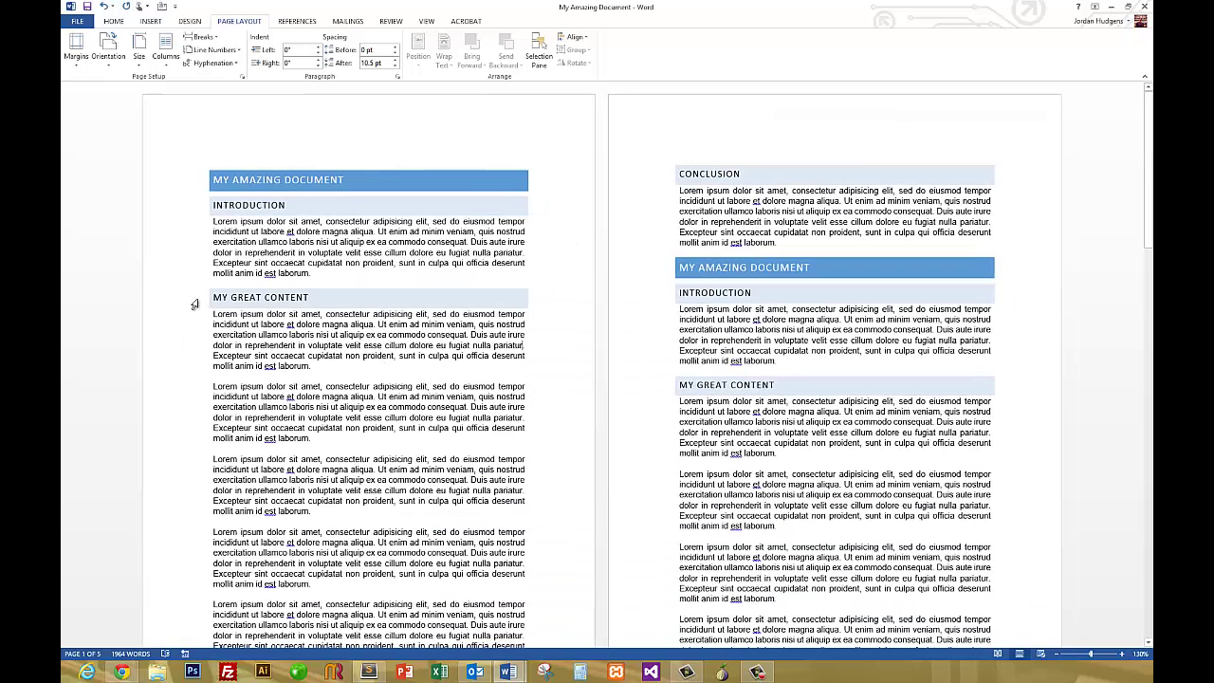
{"action": "key", "text": "ctrl+z"}
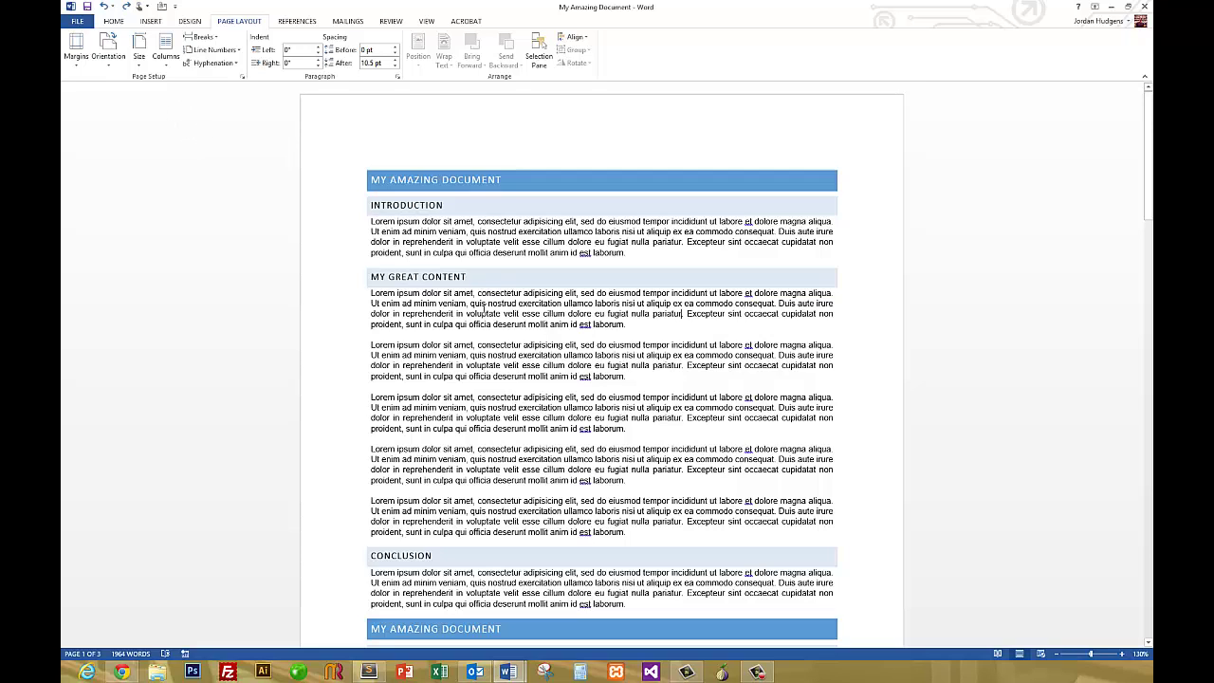
Step: Apply the Narrow margin preset to the document, with 0.5" margins on all four sides
{"action": "left_click", "coordinate": [411, 157]}
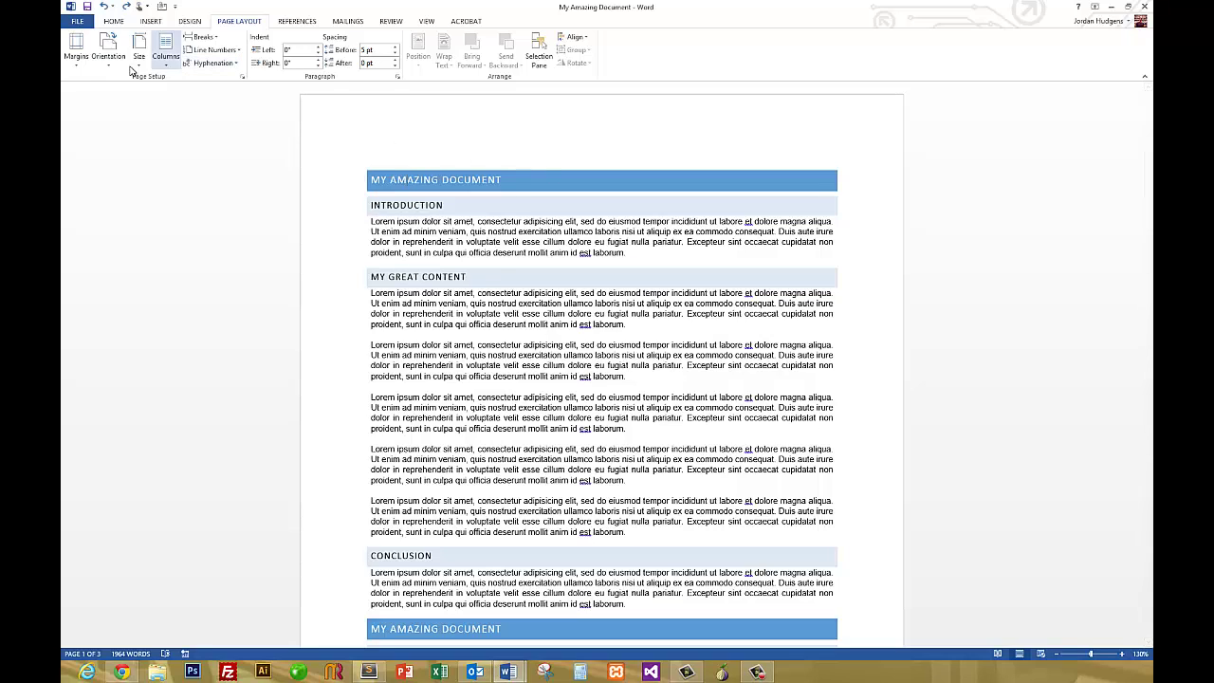
{"action": "left_click", "coordinate": [80, 57]}
{"action": "left_click", "coordinate": [108, 133]}
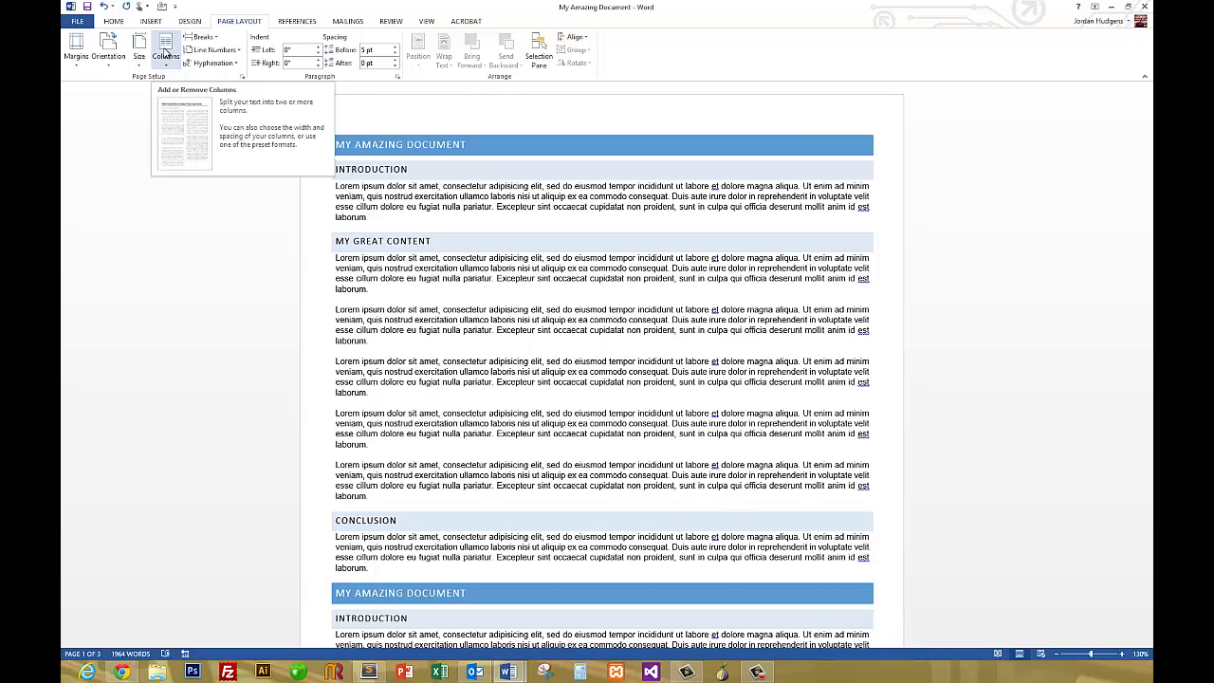
Step: Try laying out the document text in two equal columns, review the pages, and switch the layout to three columns
{"action": "left_click", "coordinate": [165, 52]}
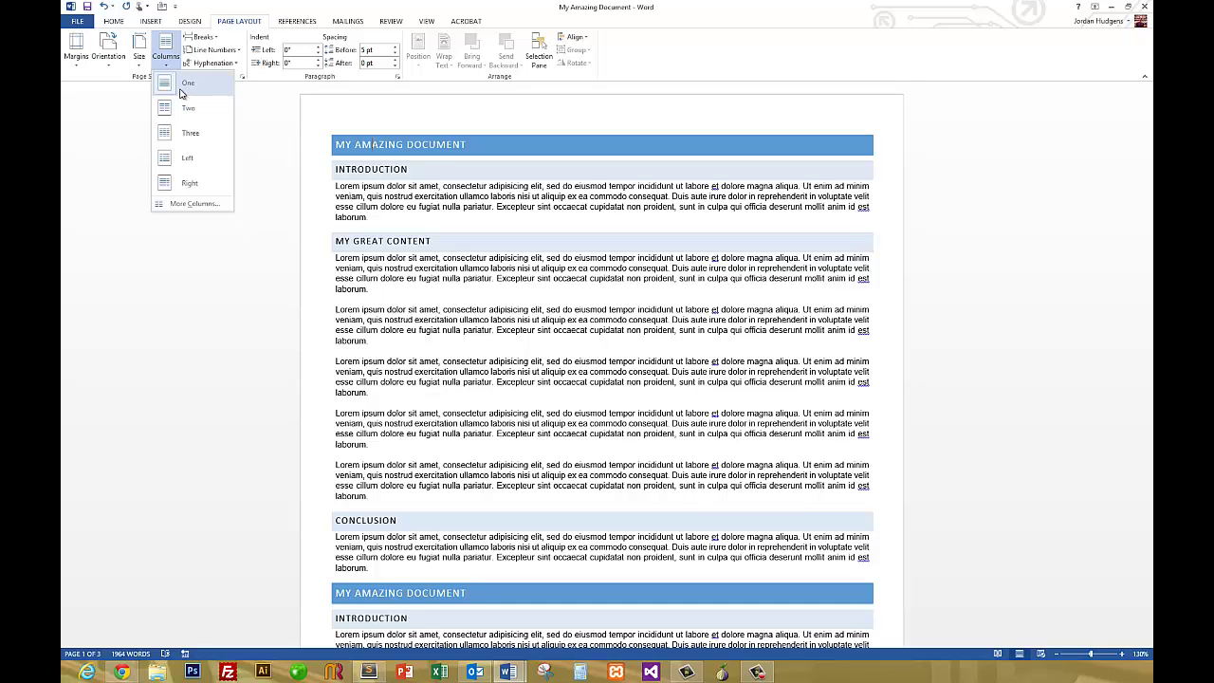
{"action": "left_click", "coordinate": [397, 194]}
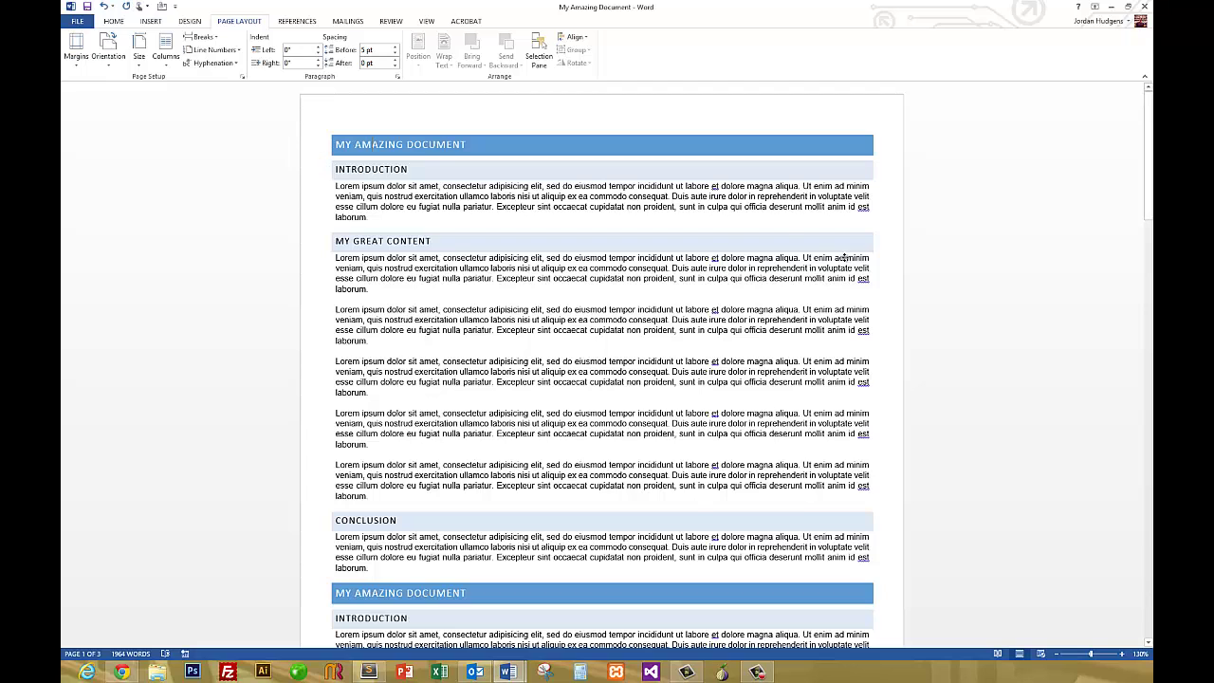
{"action": "left_click", "coordinate": [165, 52]}
{"action": "left_click", "coordinate": [185, 108]}
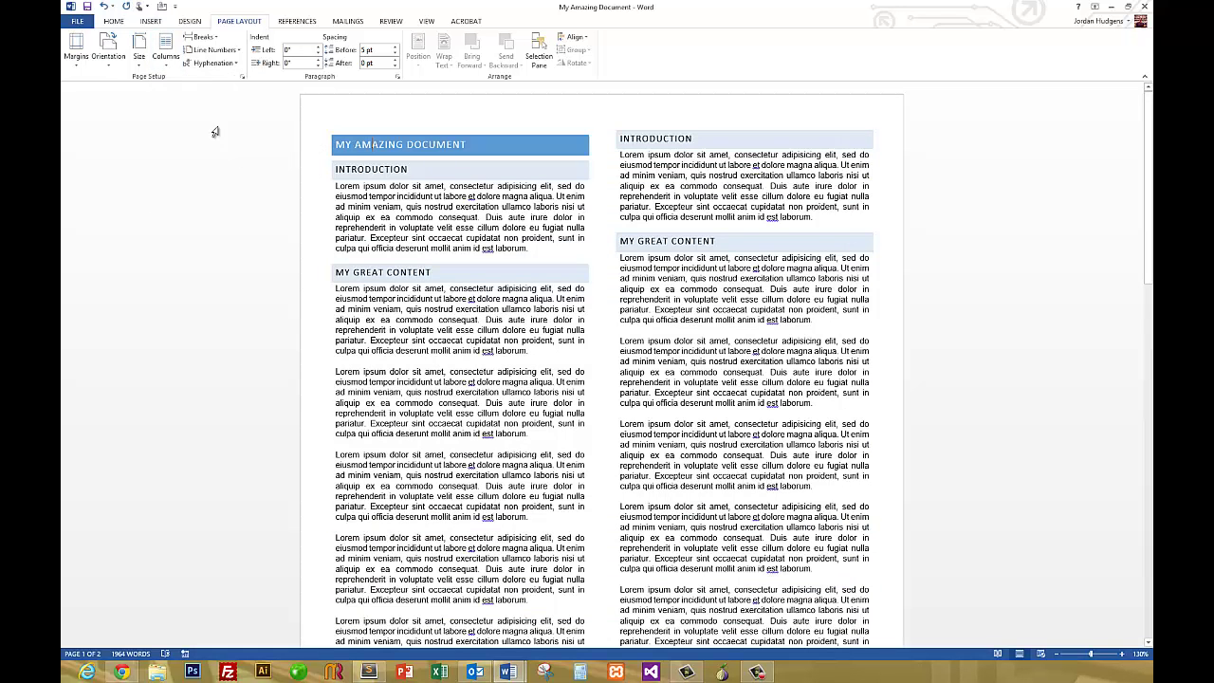
{"action": "scroll", "coordinate": [426, 232], "scroll_direction": "down", "scroll_amount": 10}
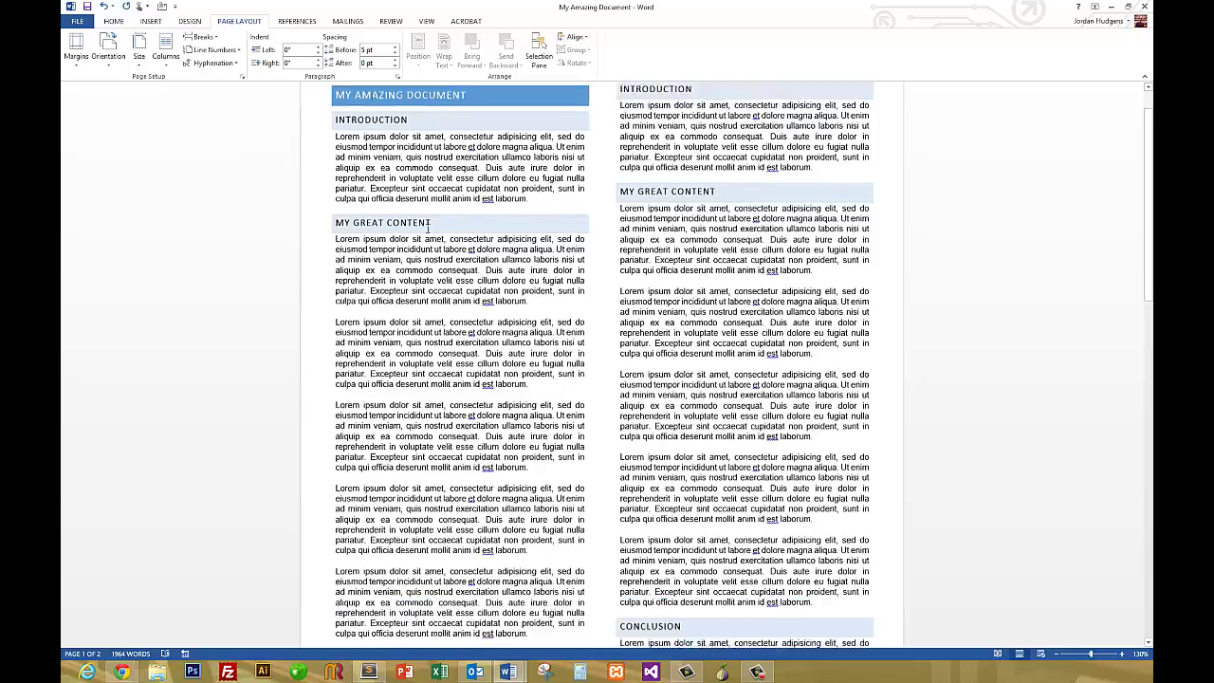
{"action": "scroll", "coordinate": [426, 227], "scroll_direction": "up", "scroll_amount": 10}
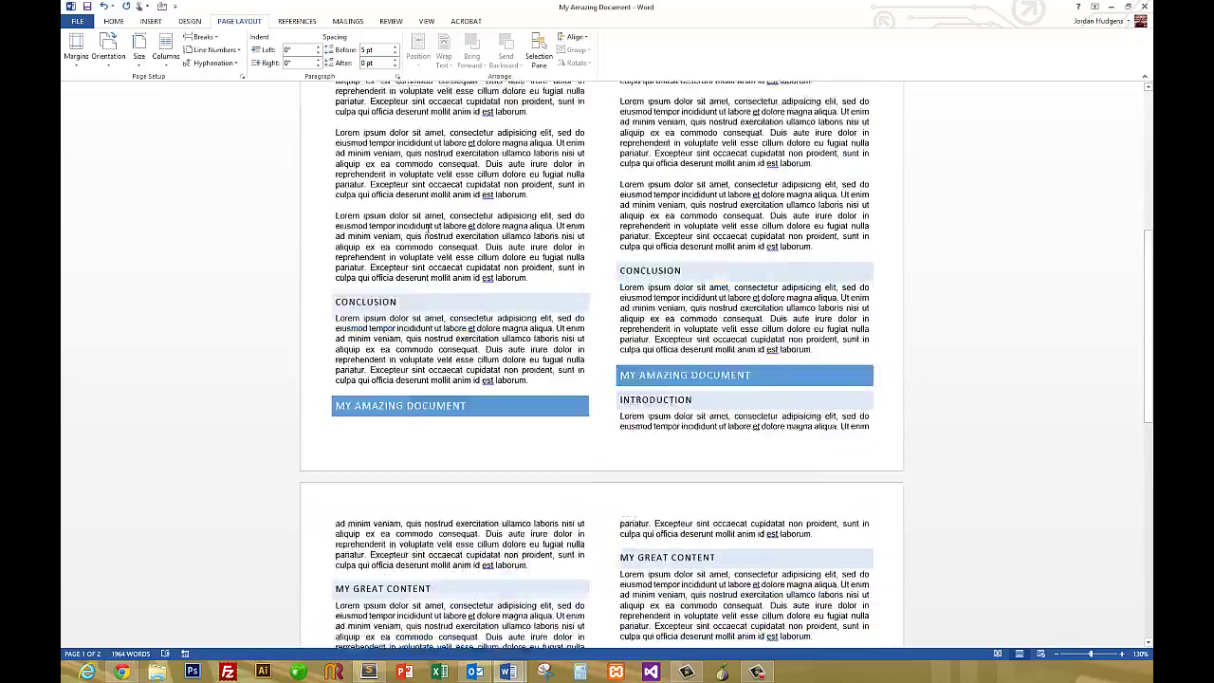
{"action": "left_click", "coordinate": [166, 57]}
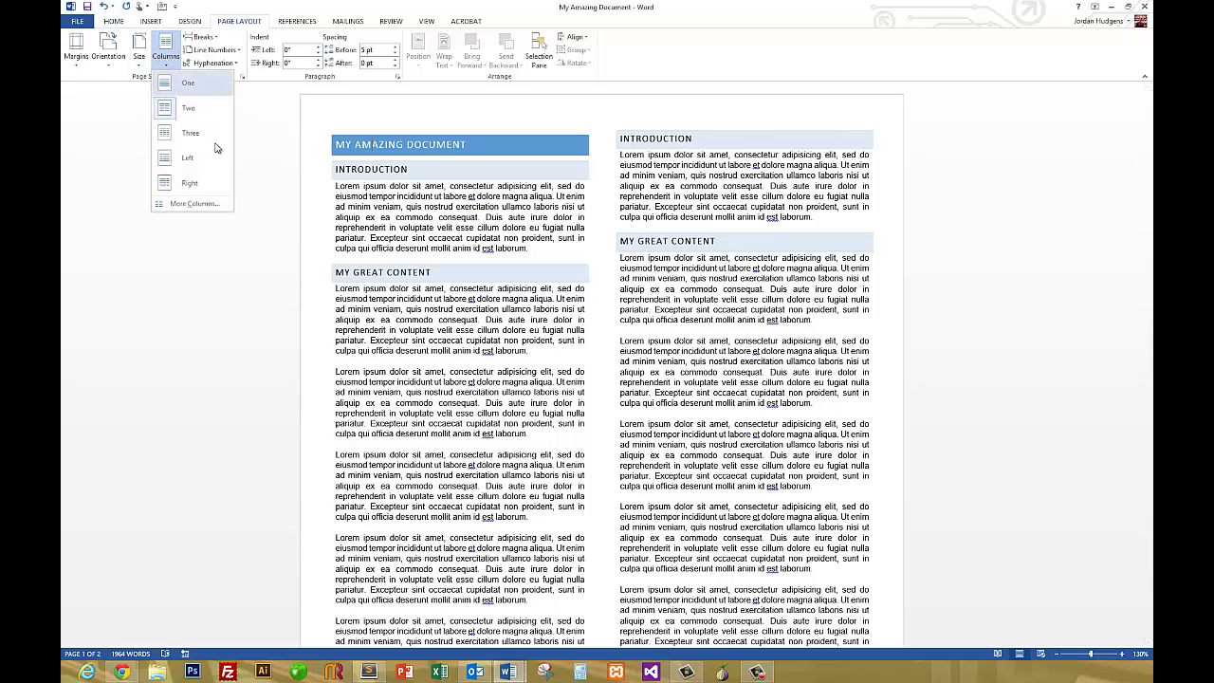
{"action": "left_click", "coordinate": [170, 133]}
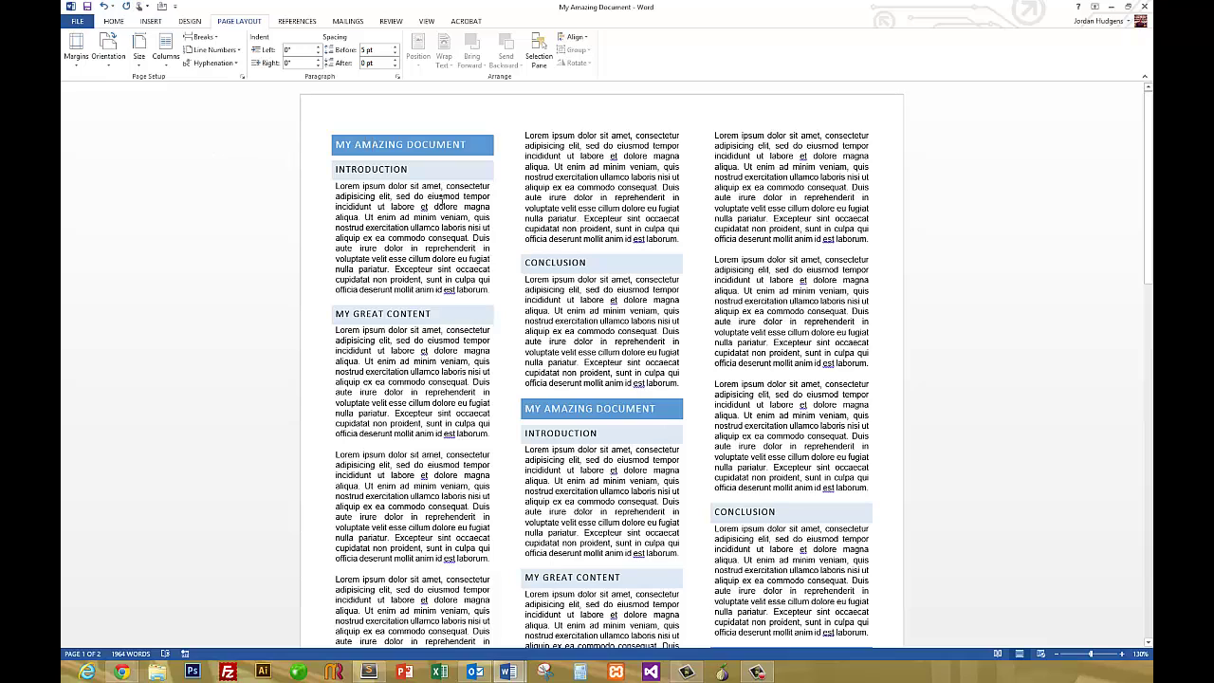
Step: Apply the Left column preset so the document has a narrow first column and a wide second column
{"action": "left_click", "coordinate": [174, 51]}
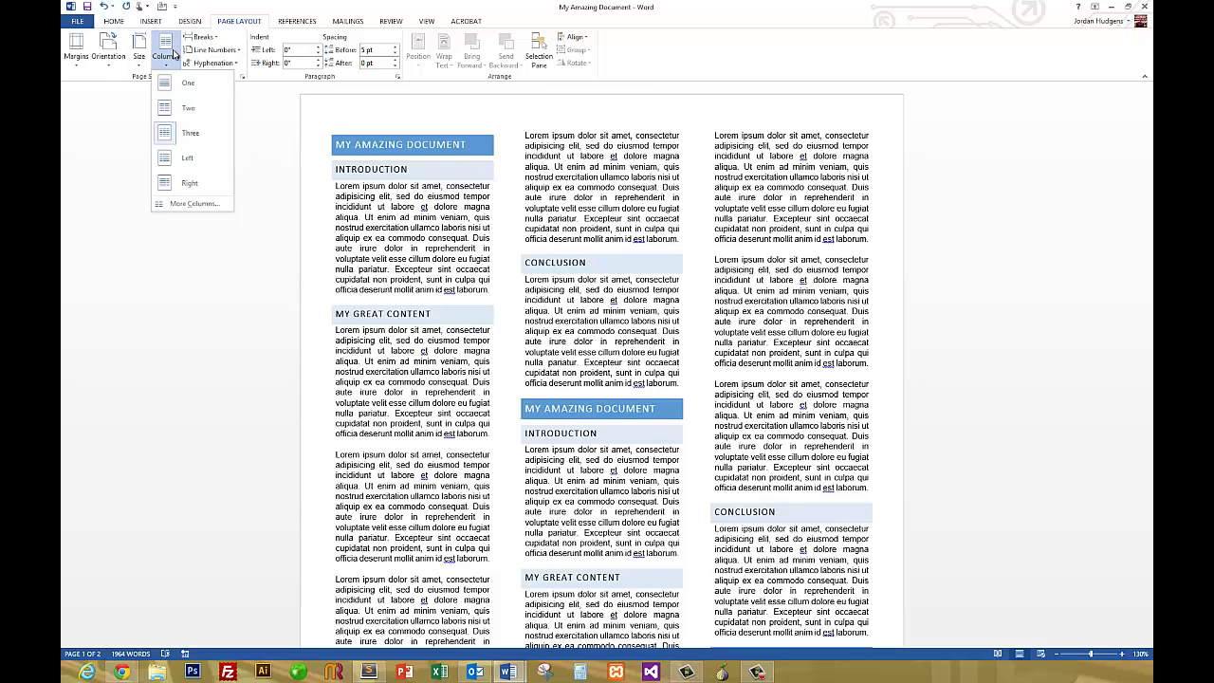
{"action": "left_click", "coordinate": [185, 157]}
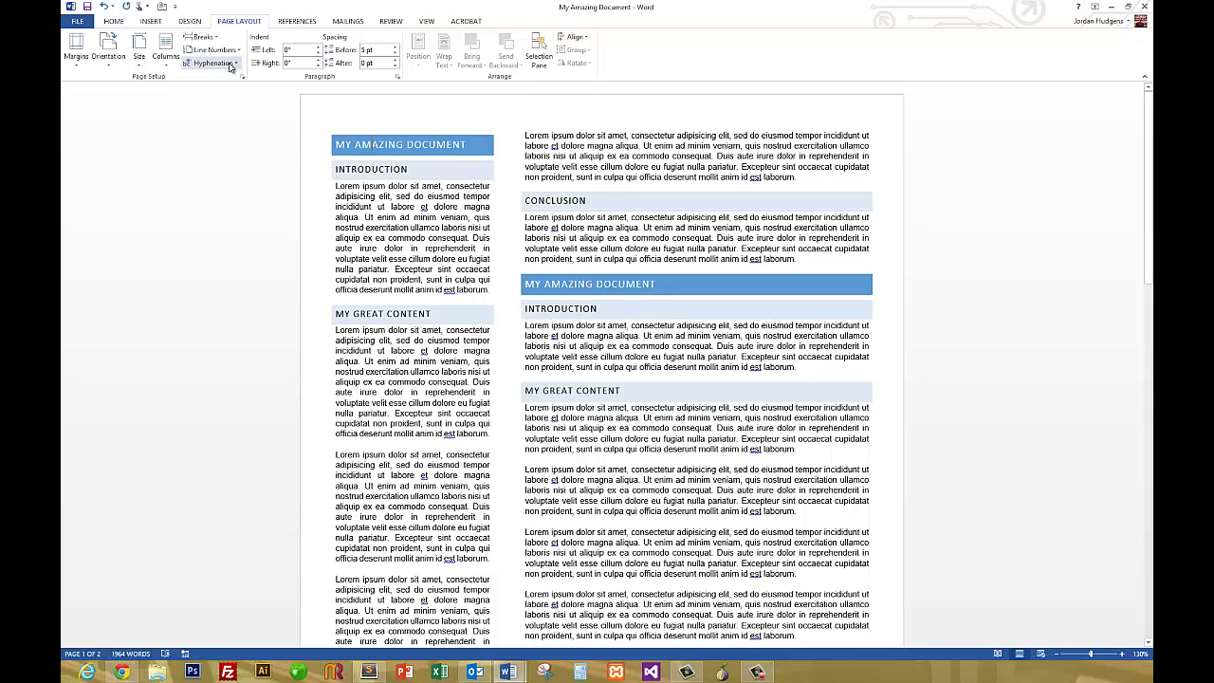
Step: Try inserting a red rig truck photo from Camera Uploads inside the first title heading, review the column layout, and undo the insertion
{"action": "left_click", "coordinate": [154, 22]}
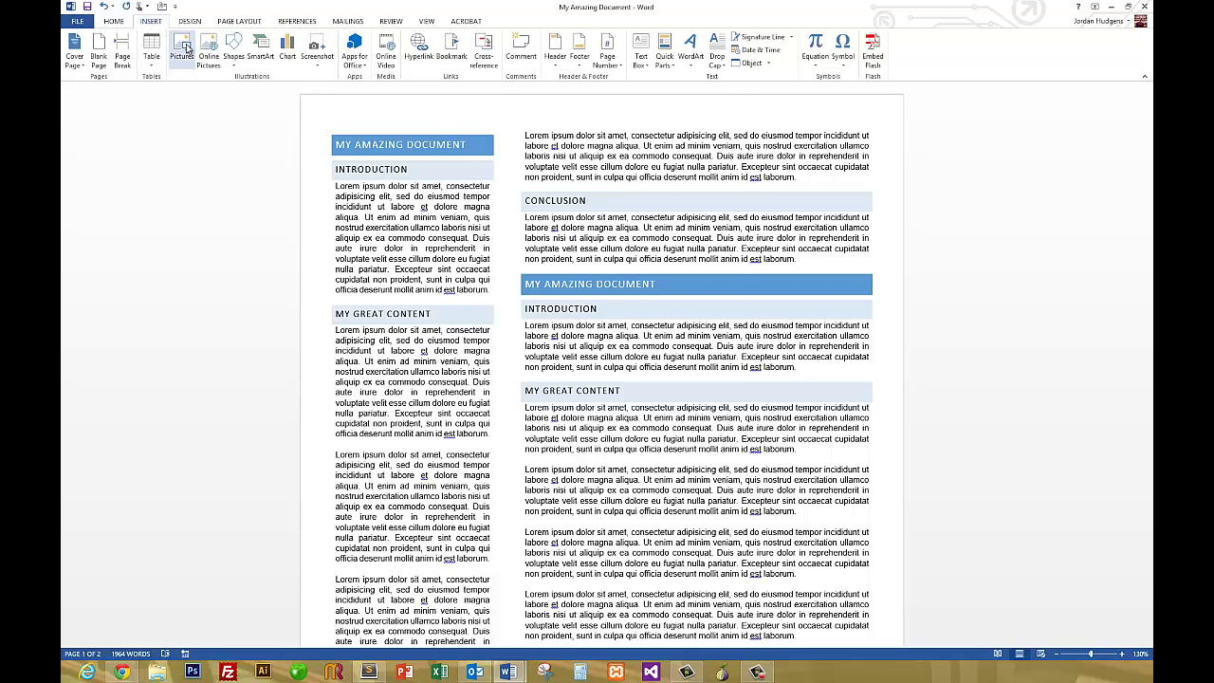
{"action": "left_click", "coordinate": [181, 50]}
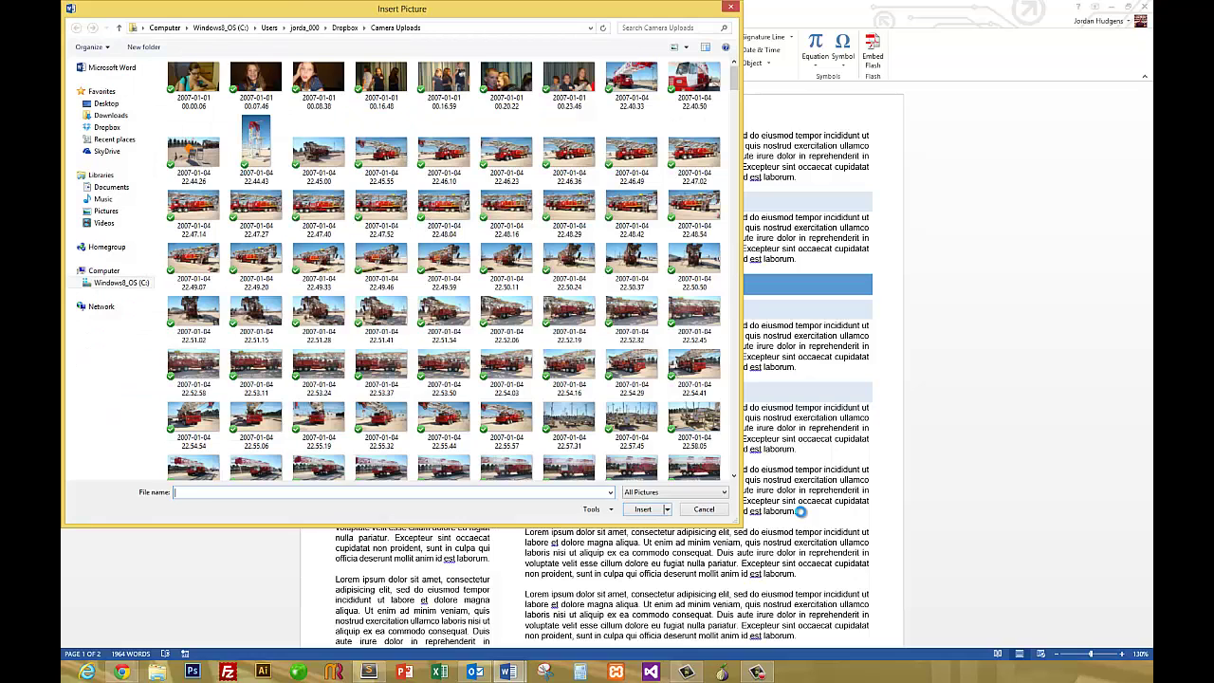
{"action": "double_click", "coordinate": [626, 370]}
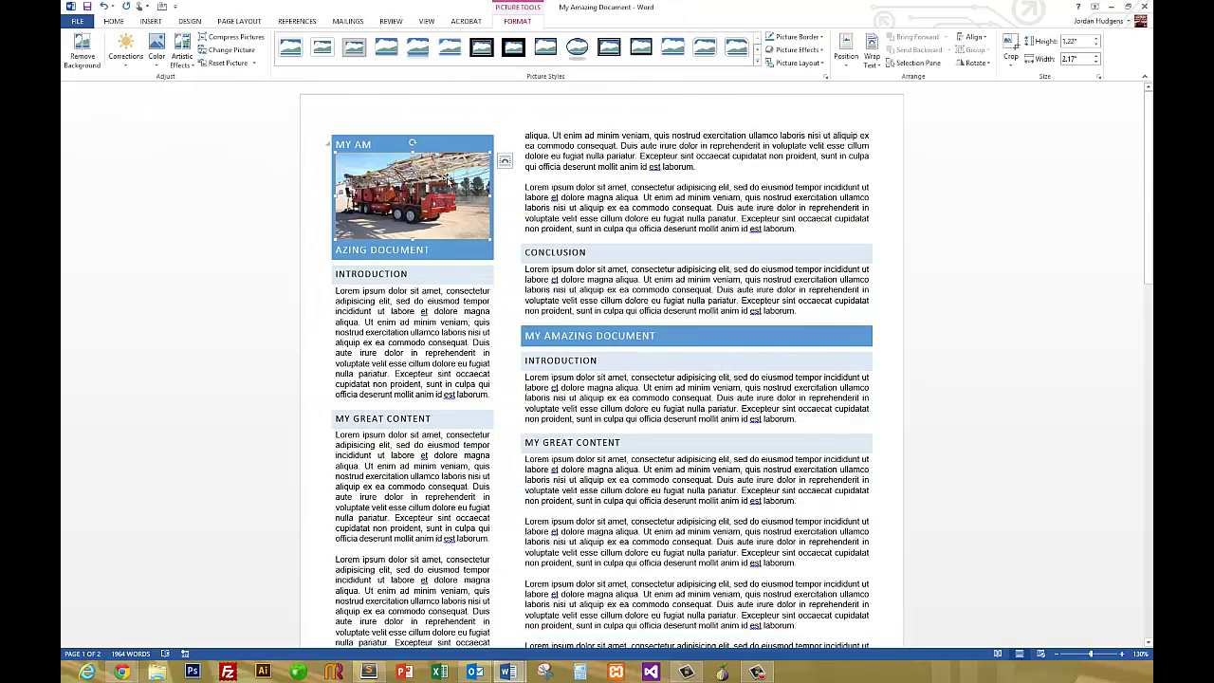
{"action": "left_click", "coordinate": [426, 321]}
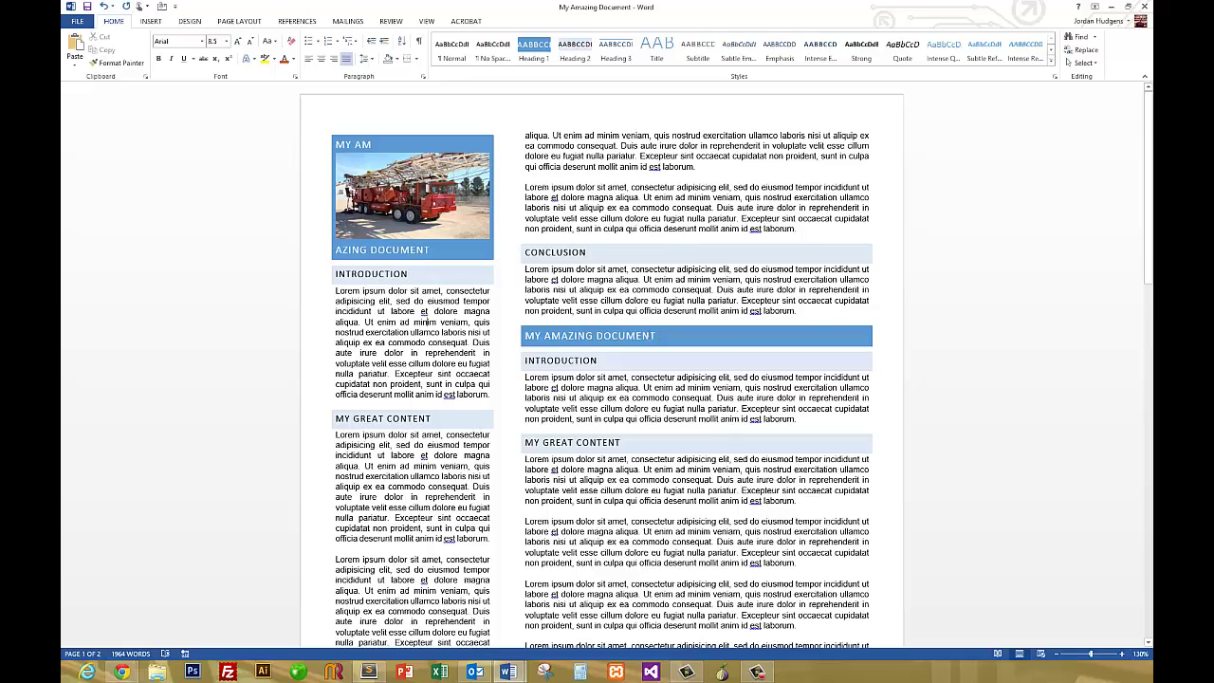
{"action": "scroll", "coordinate": [453, 305], "scroll_direction": "down", "scroll_amount": 5}
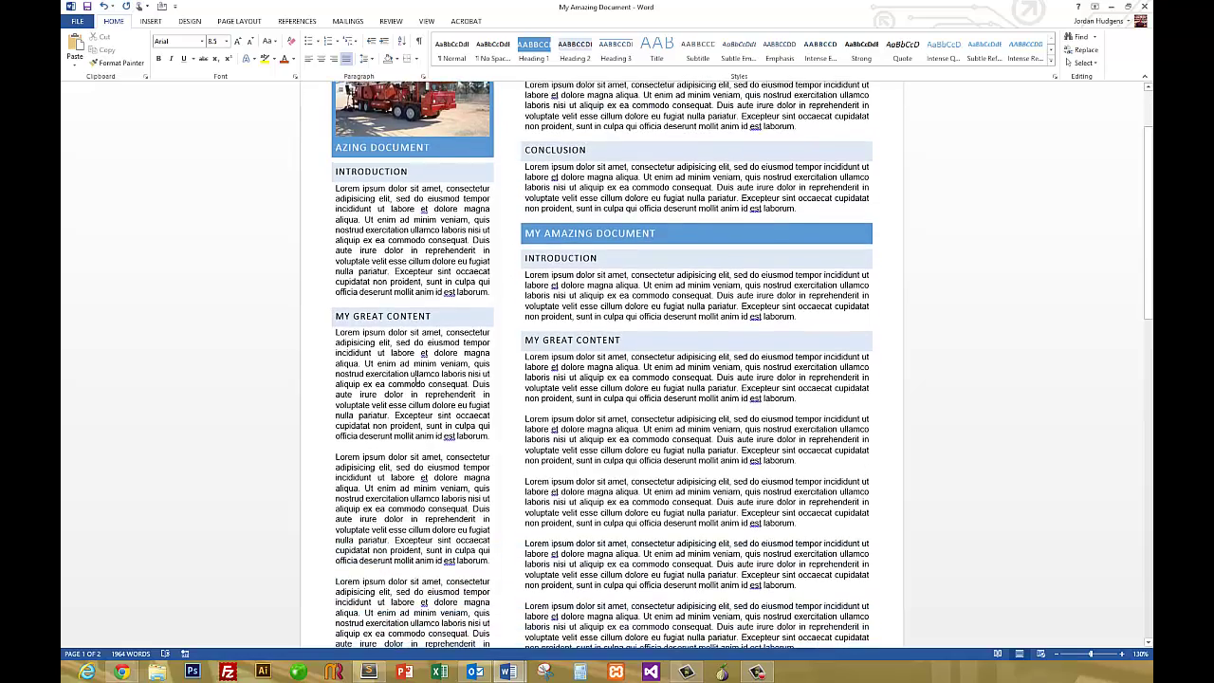
{"action": "scroll", "coordinate": [444, 548], "scroll_direction": "up", "scroll_amount": 5}
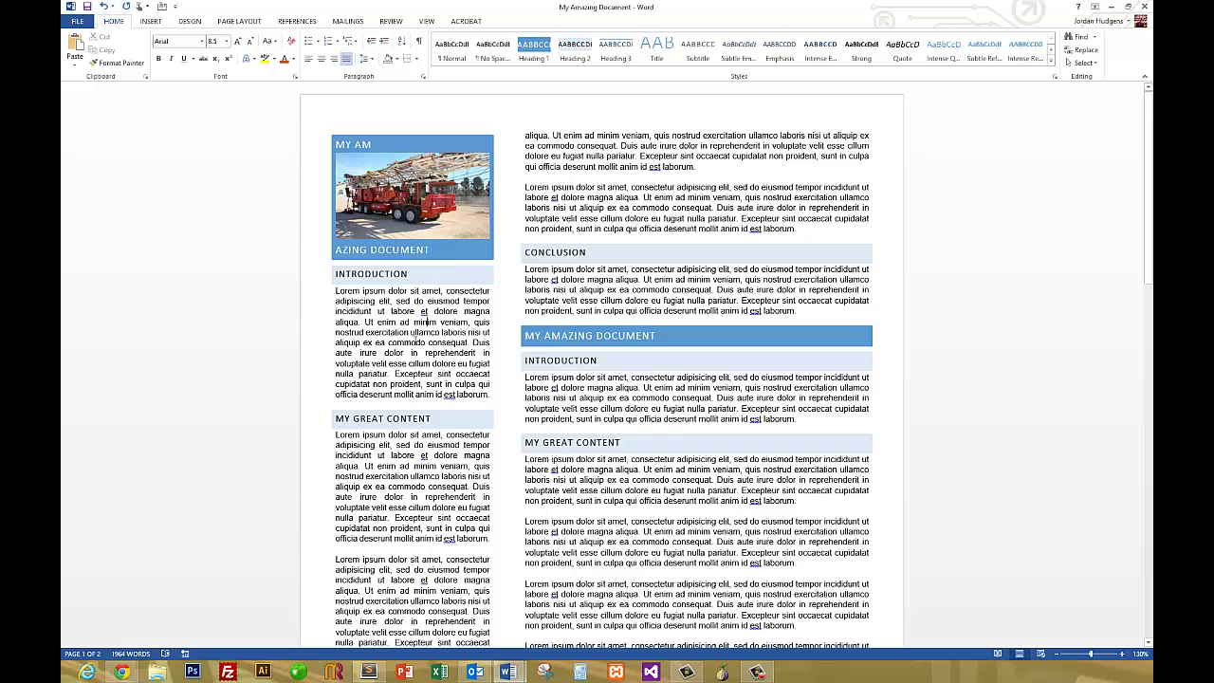
{"action": "key", "text": "ctrl+z"}
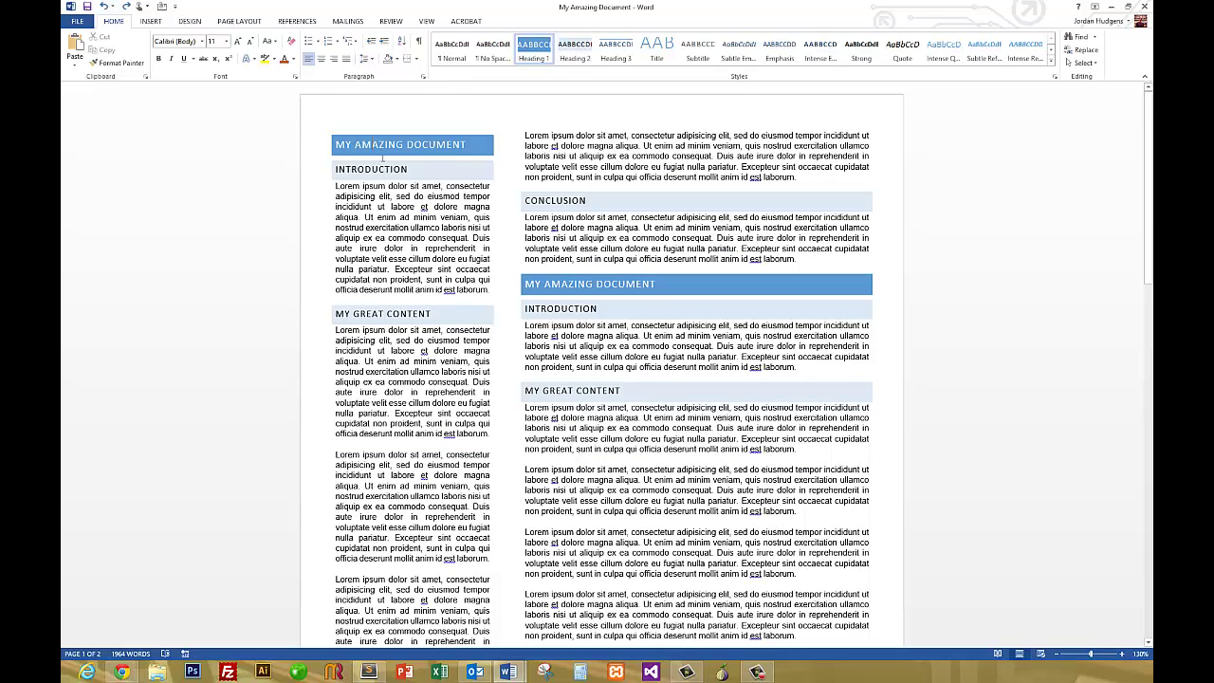
Step: Try widening the first column of the two-column Left layout by four increments, applied to the whole document
{"action": "left_click", "coordinate": [237, 22]}
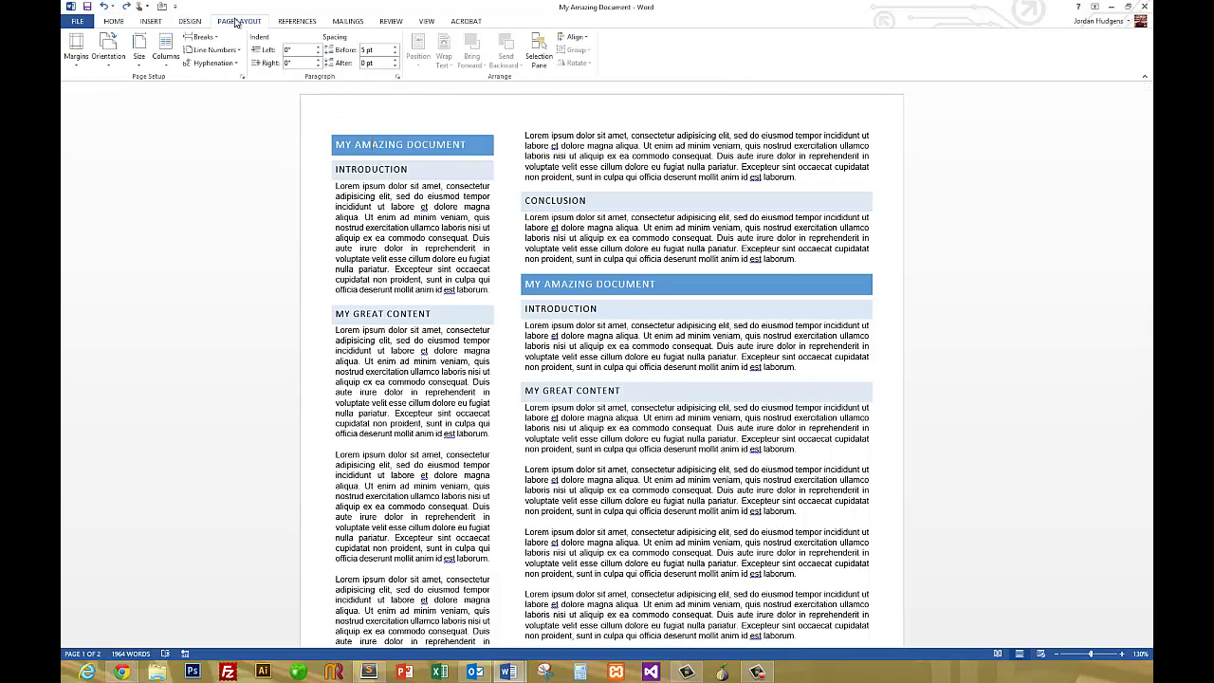
{"action": "left_click", "coordinate": [160, 52]}
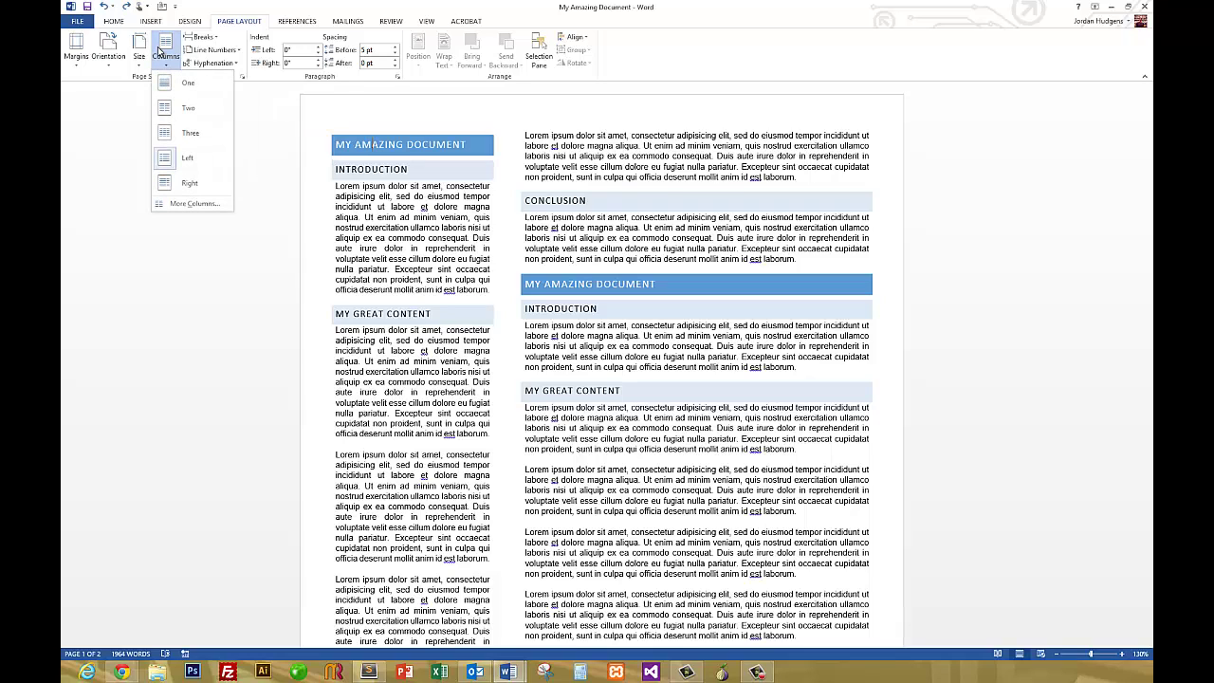
{"action": "left_click", "coordinate": [214, 203]}
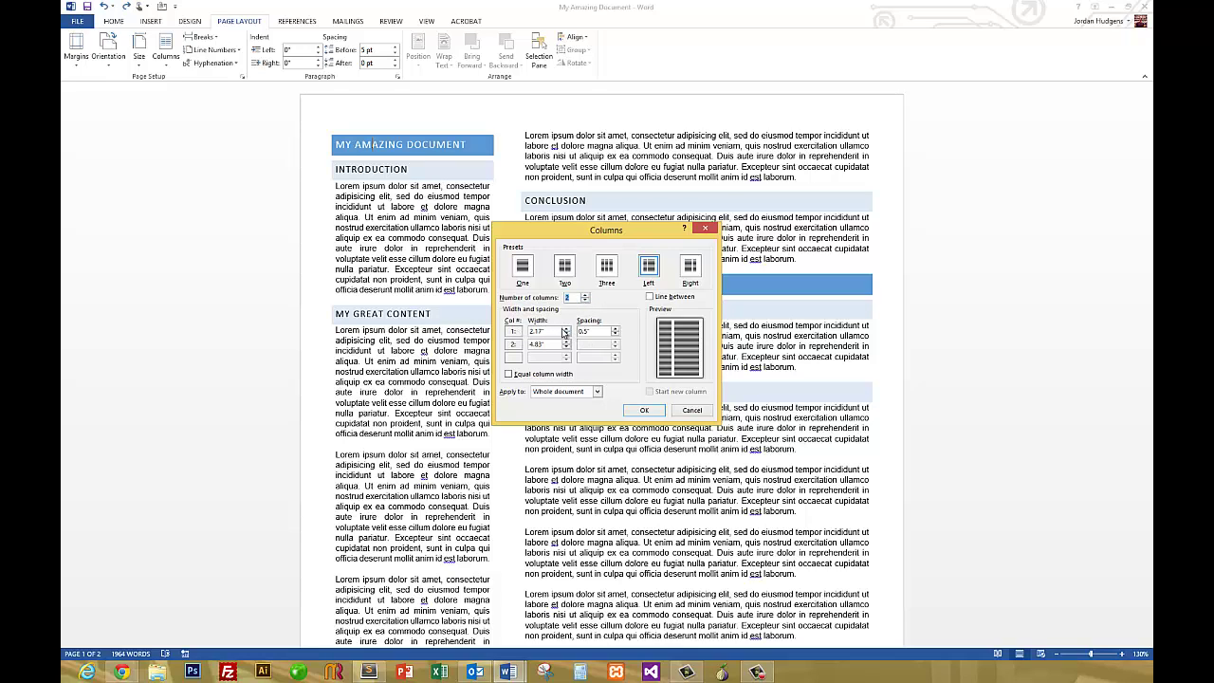
{"action": "left_click", "coordinate": [565, 328]}
{"action": "left_click", "coordinate": [565, 328]}
{"action": "left_click", "coordinate": [565, 328]}
{"action": "left_click", "coordinate": [565, 329]}
{"action": "left_click", "coordinate": [644, 414]}
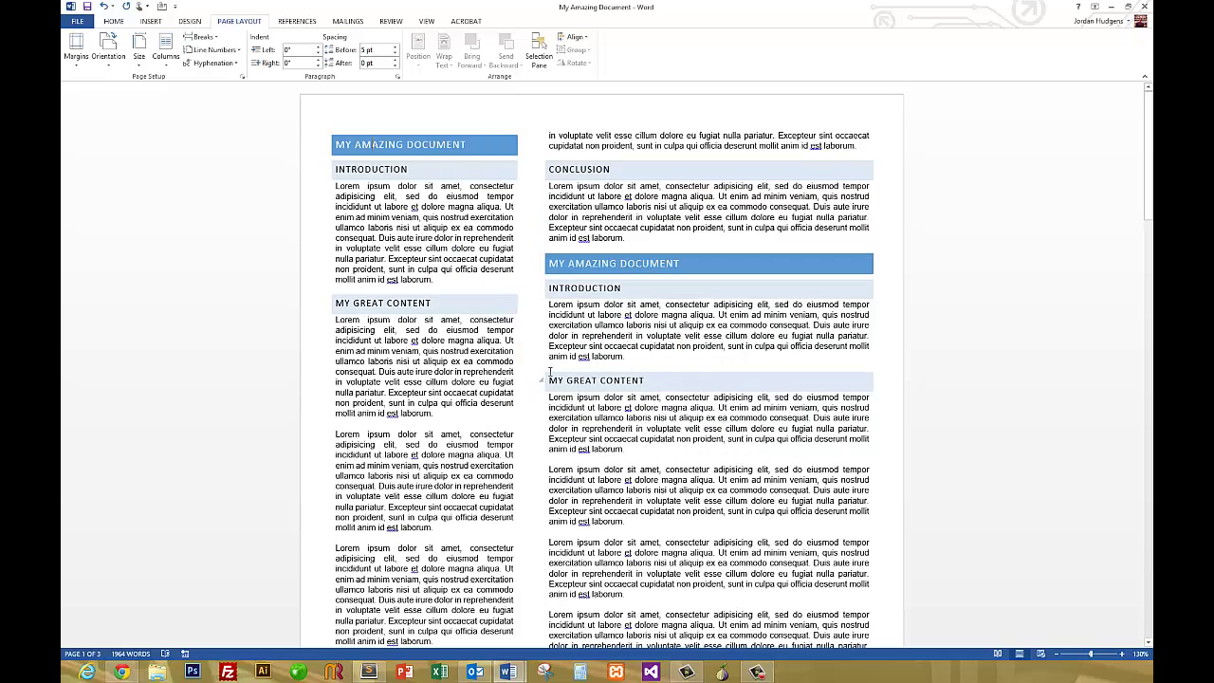
Step: Set the document text back to a single column
{"action": "left_click", "coordinate": [166, 50]}
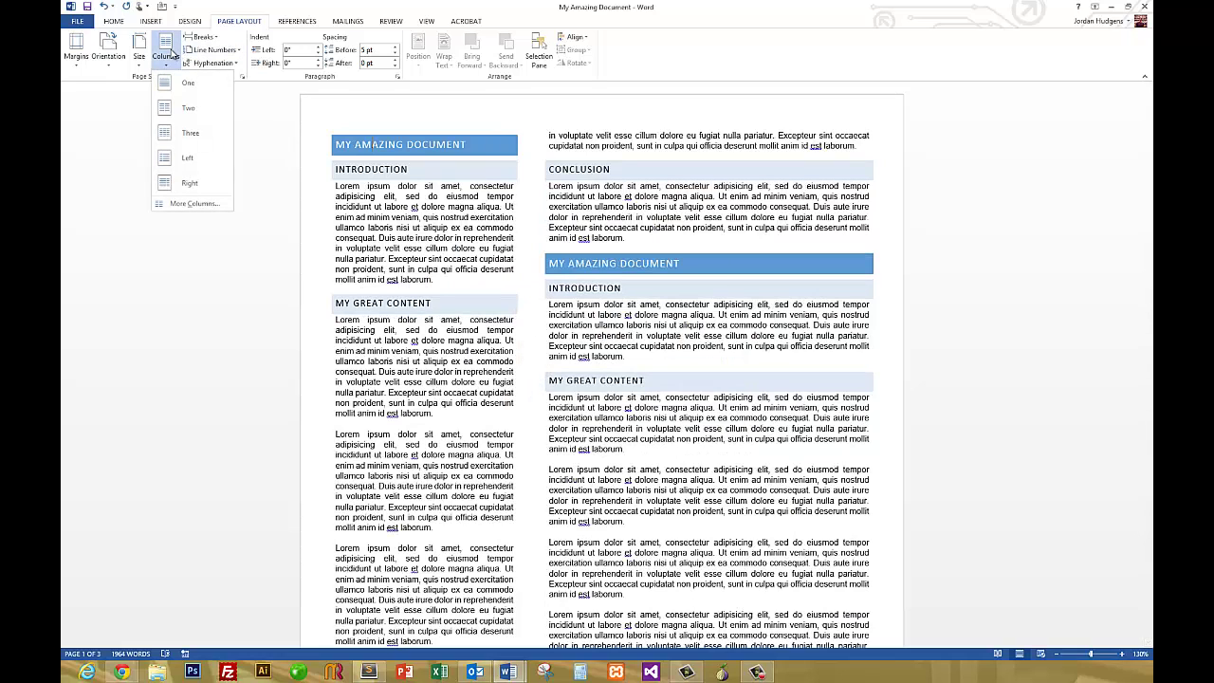
{"action": "left_click", "coordinate": [182, 80]}
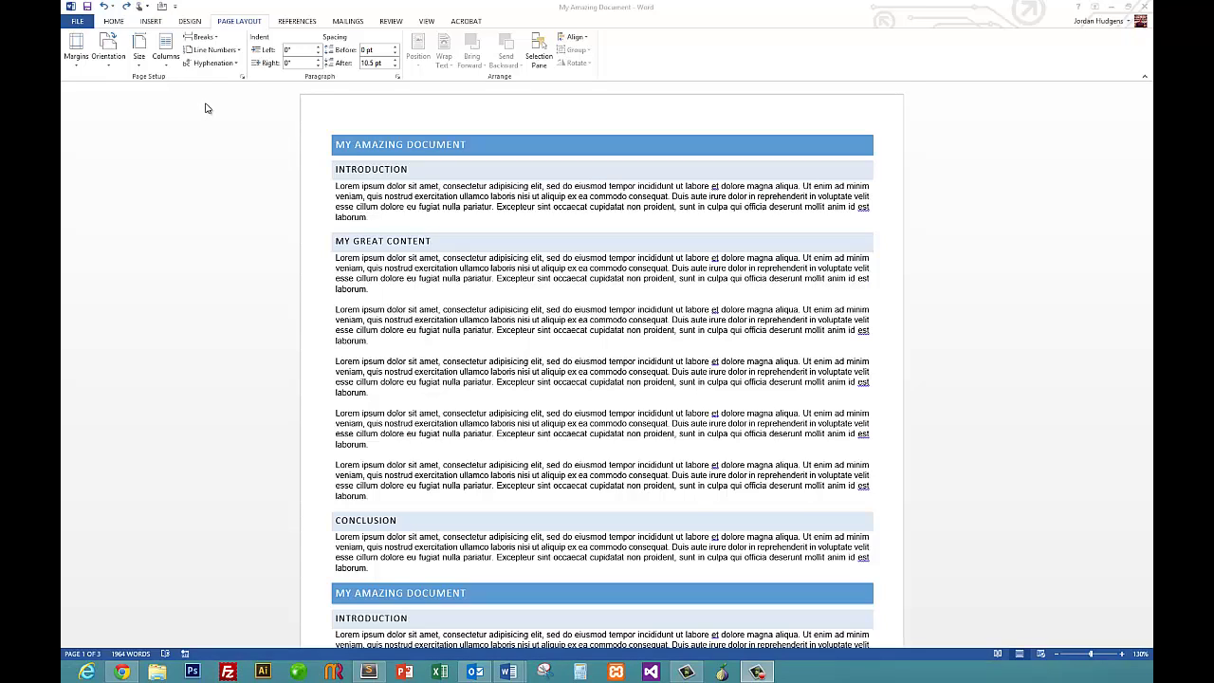
{"action": "left_click", "coordinate": [400, 288]}
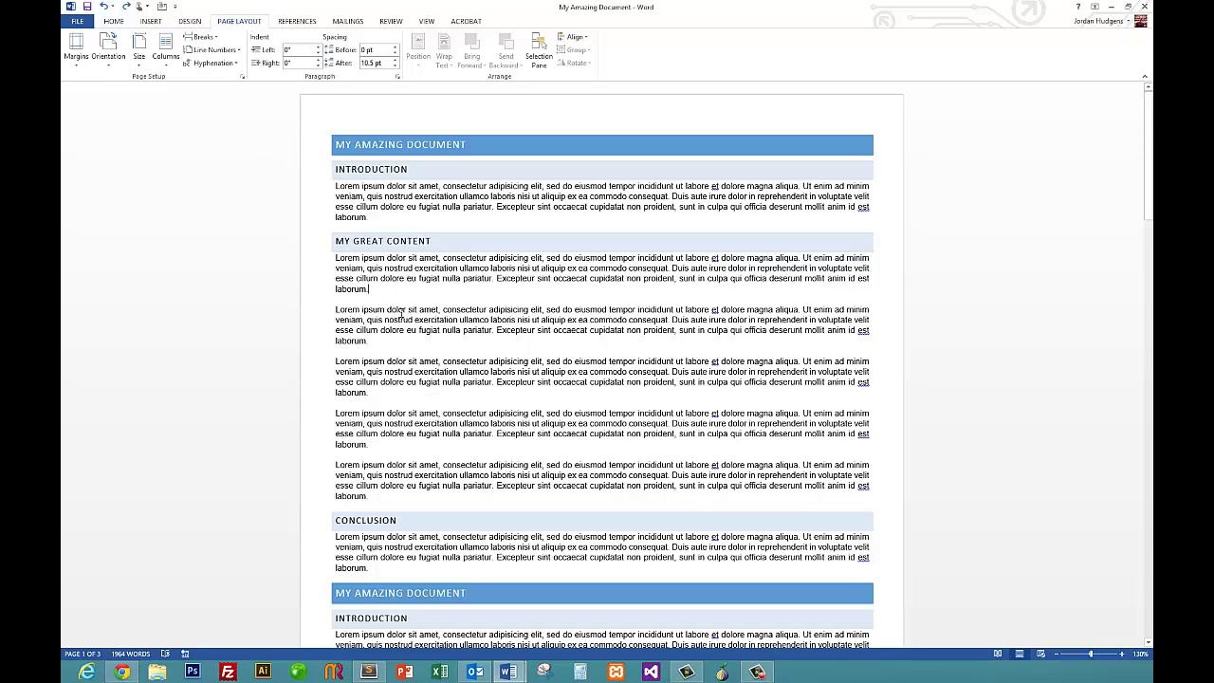
Step: Try adding four blank lines after the third paragraph under the first My Great Content heading, and remove them again
{"action": "left_click", "coordinate": [382, 395]}
{"action": "key", "text": "Return"}
{"action": "key", "text": "Return"}
{"action": "key", "text": "Return"}
{"action": "key", "text": "Return"}
{"action": "key", "text": "BackSpace"}
{"action": "key", "text": "BackSpace"}
{"action": "key", "text": "BackSpace"}
{"action": "key", "text": "BackSpace"}
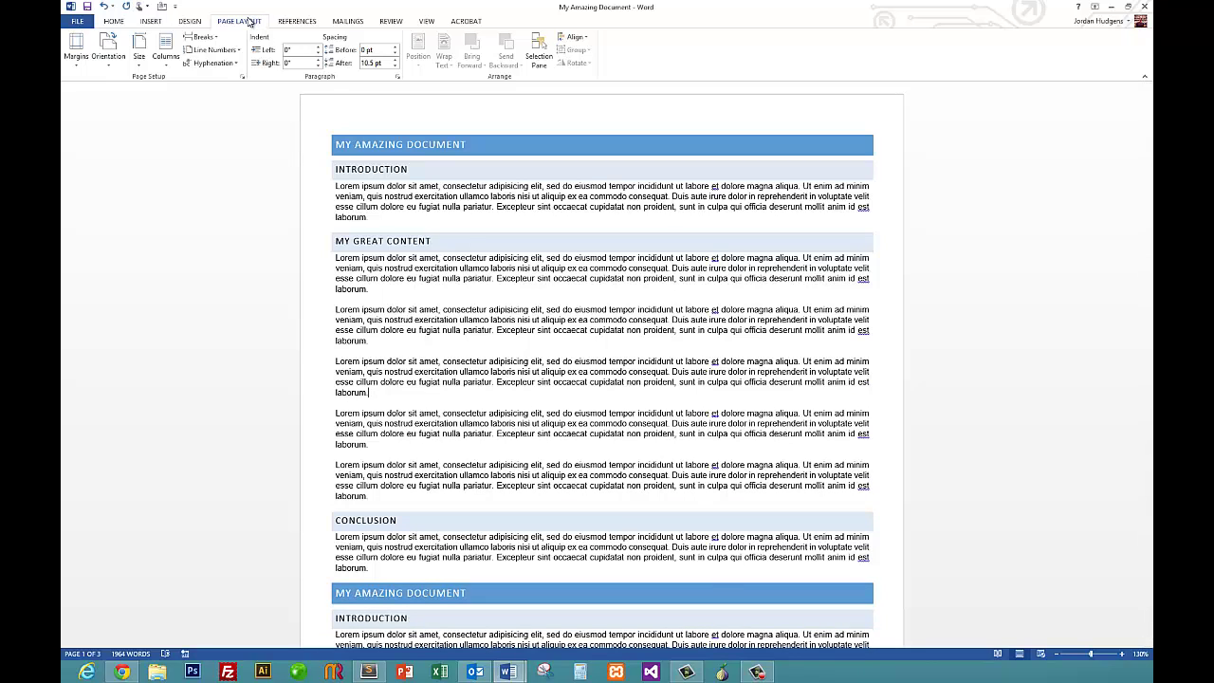
Step: Insert a Next Page section break after the third My Great Content paragraph and delete the empty line at the start of the new page
{"action": "left_click", "coordinate": [203, 38]}
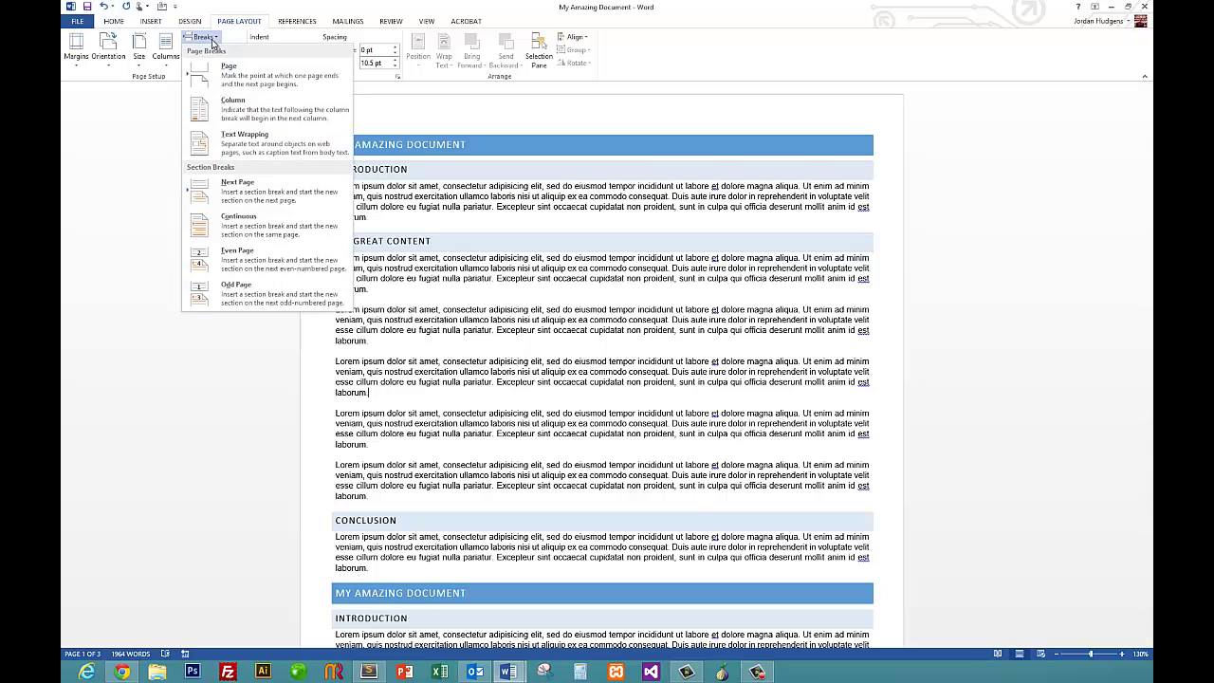
{"action": "left_click", "coordinate": [243, 199]}
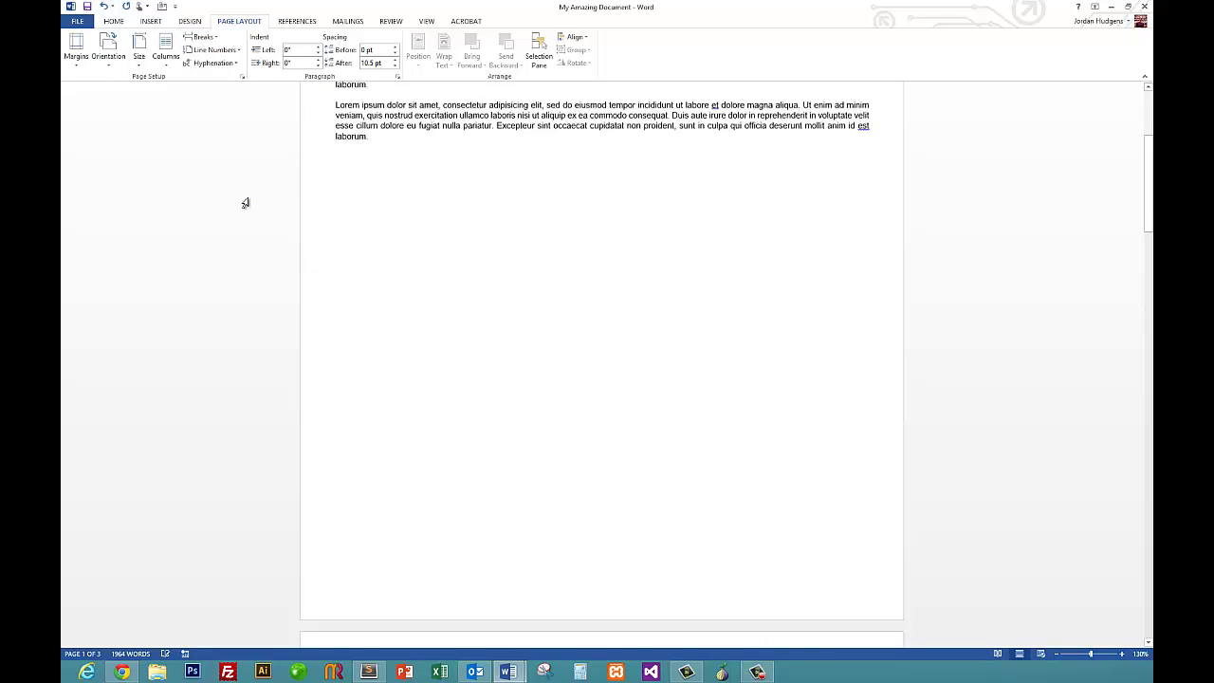
{"action": "scroll", "coordinate": [415, 290], "scroll_direction": "up", "scroll_amount": 5}
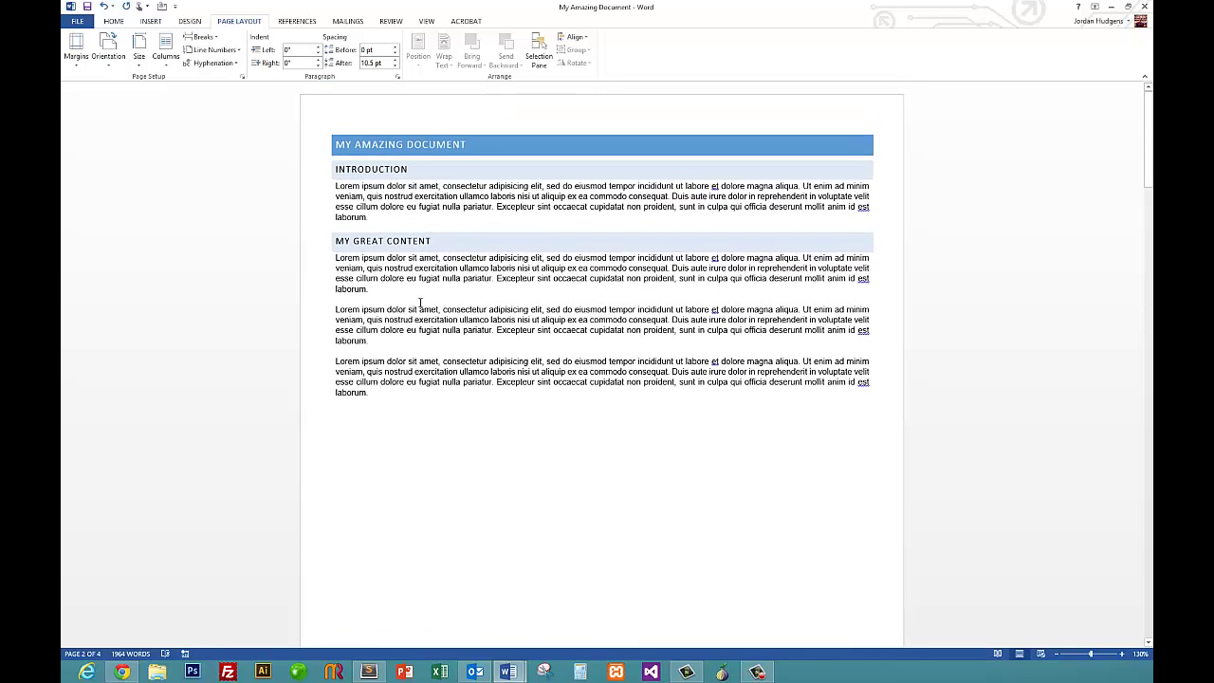
{"action": "scroll", "coordinate": [384, 403], "scroll_direction": "down", "scroll_amount": 10}
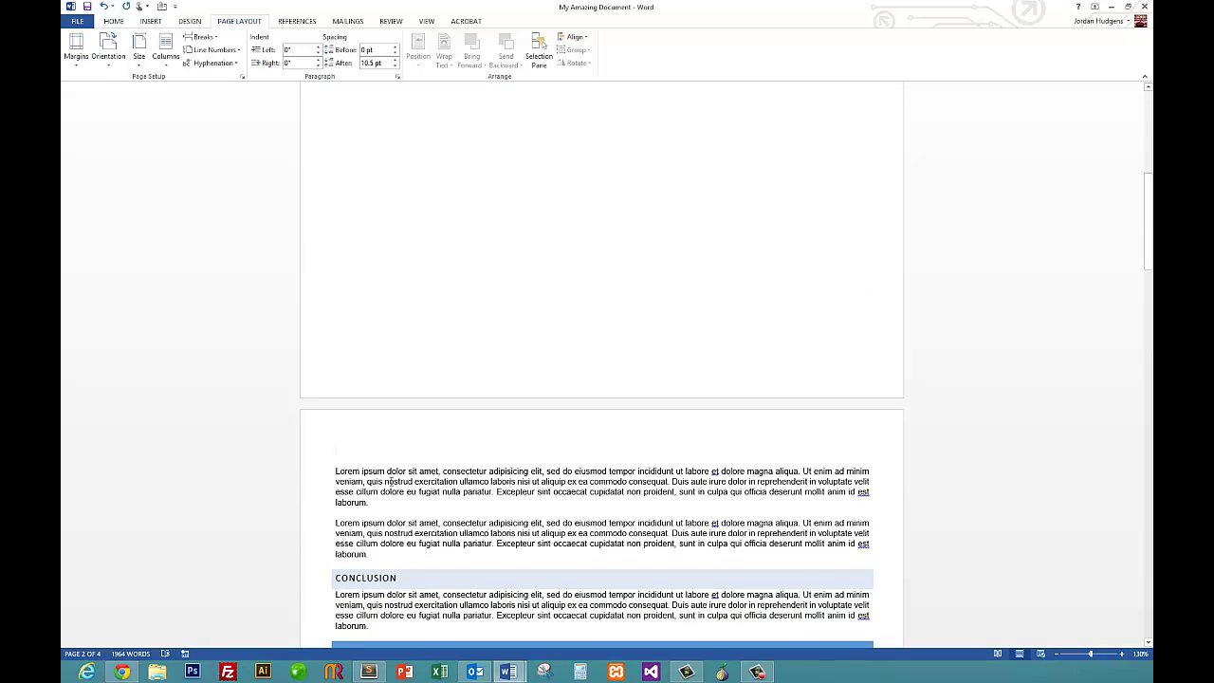
{"action": "key", "text": "Delete"}
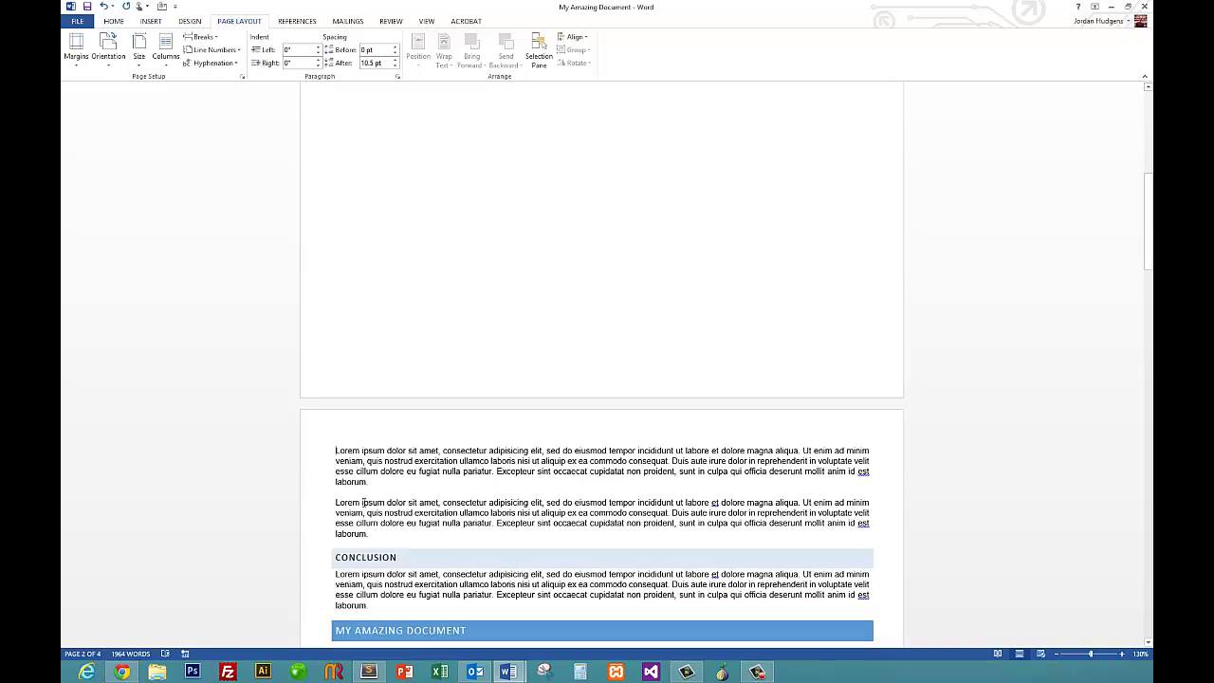
{"action": "scroll", "coordinate": [379, 489], "scroll_direction": "up", "scroll_amount": 10}
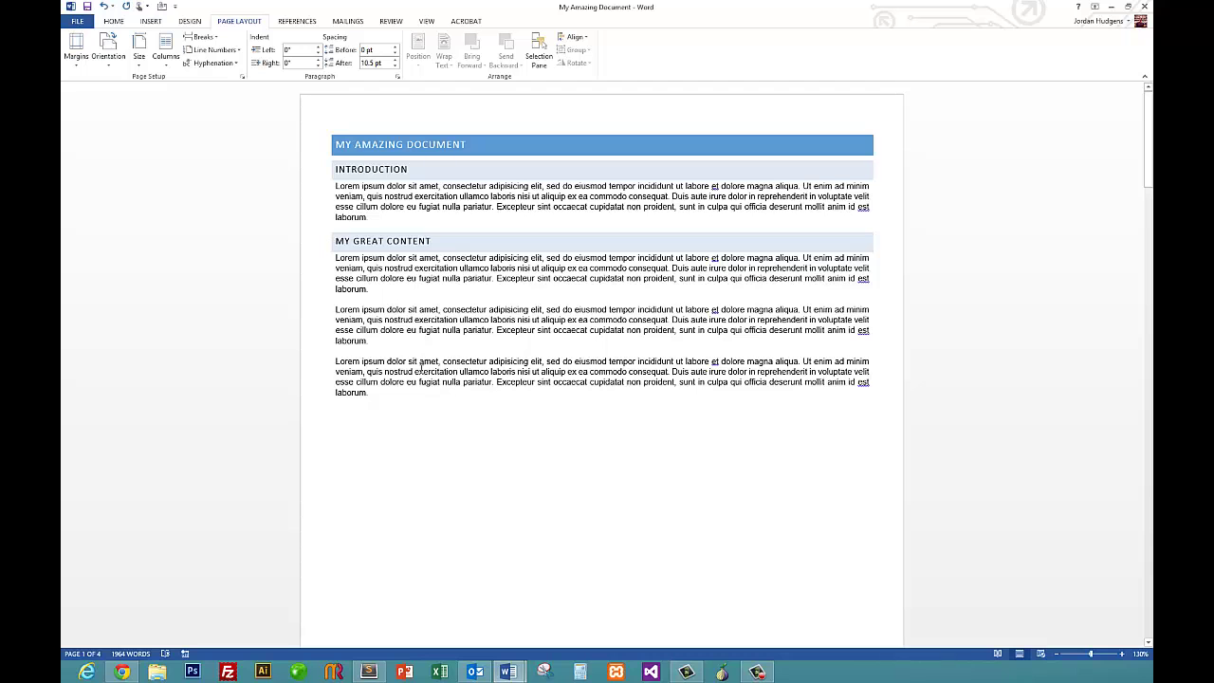
{"action": "scroll", "coordinate": [422, 369], "scroll_direction": "down", "scroll_amount": 10}
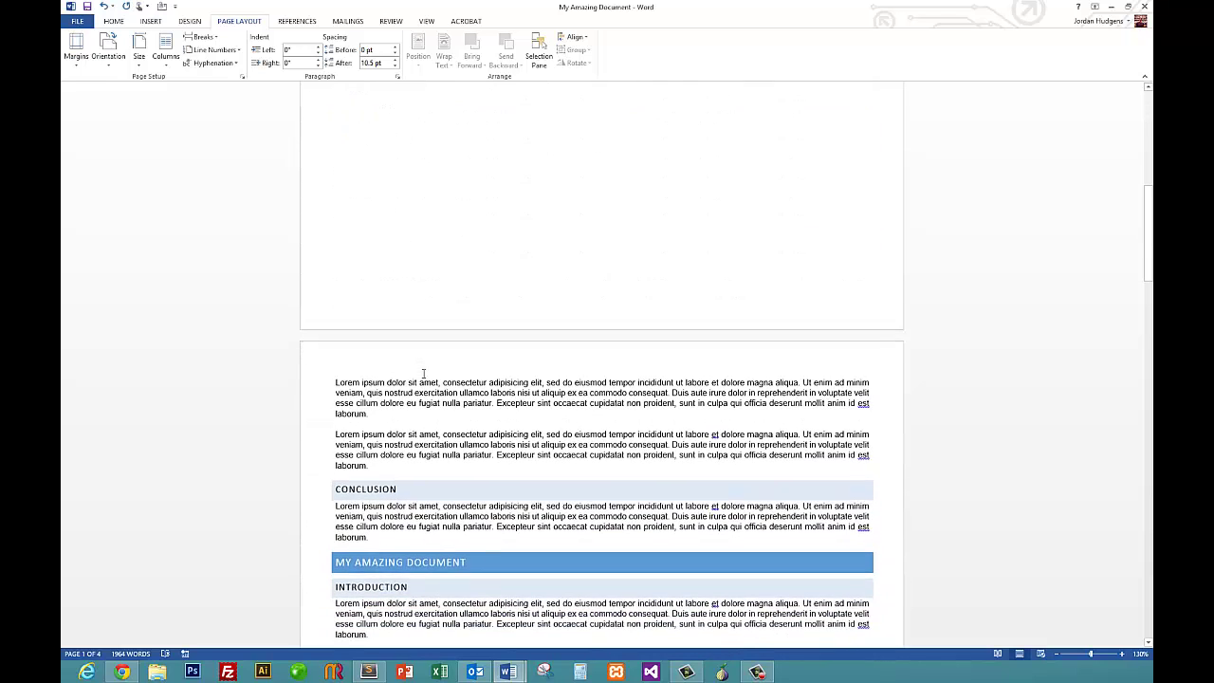
{"action": "left_click", "coordinate": [423, 372]}
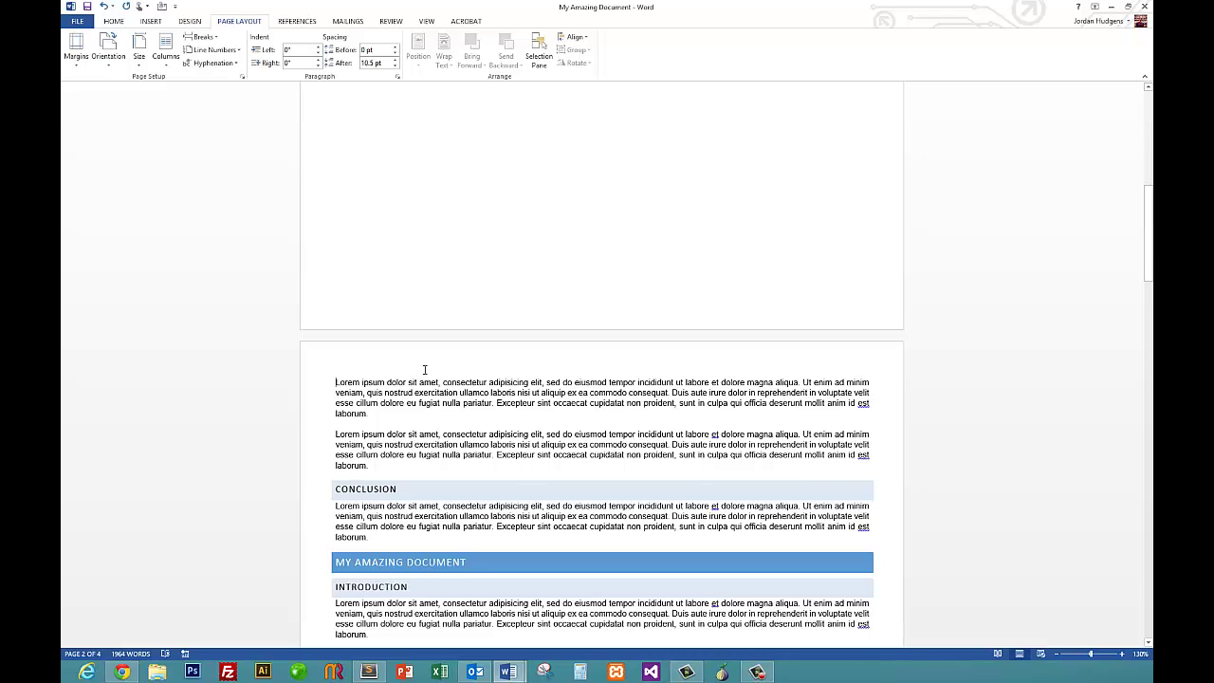
{"action": "scroll", "coordinate": [425, 370], "scroll_direction": "up", "scroll_amount": 1}
{"action": "scroll", "coordinate": [425, 370], "scroll_direction": "down", "scroll_amount": 10}
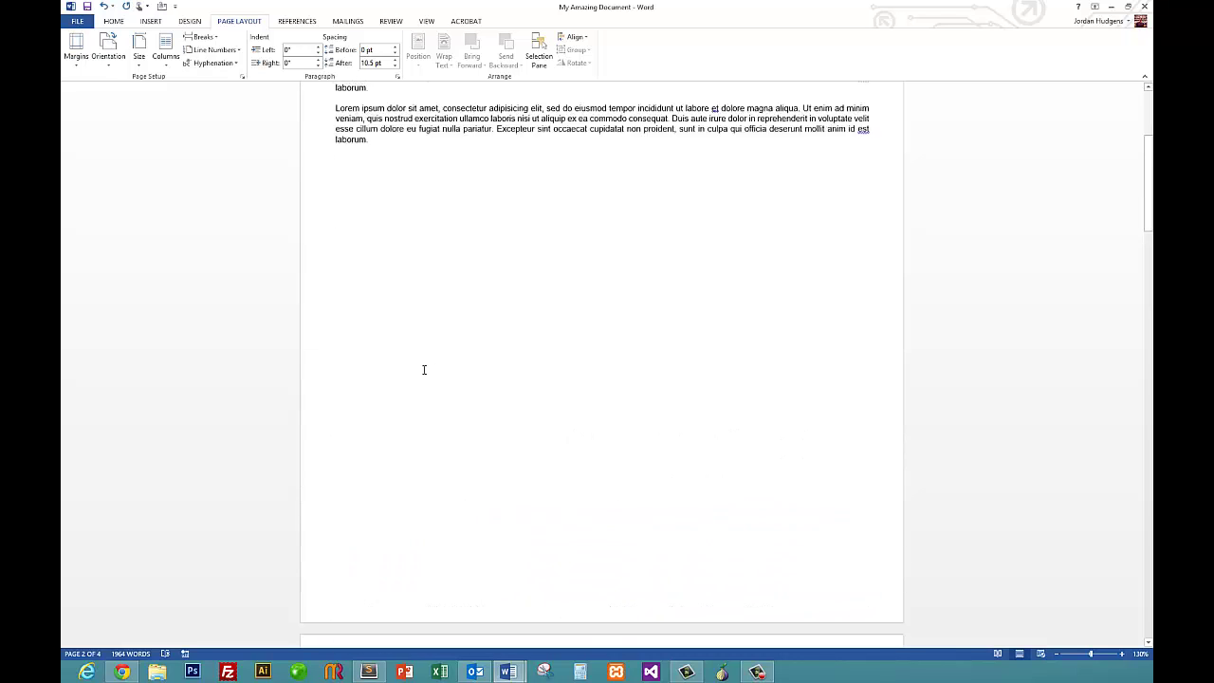